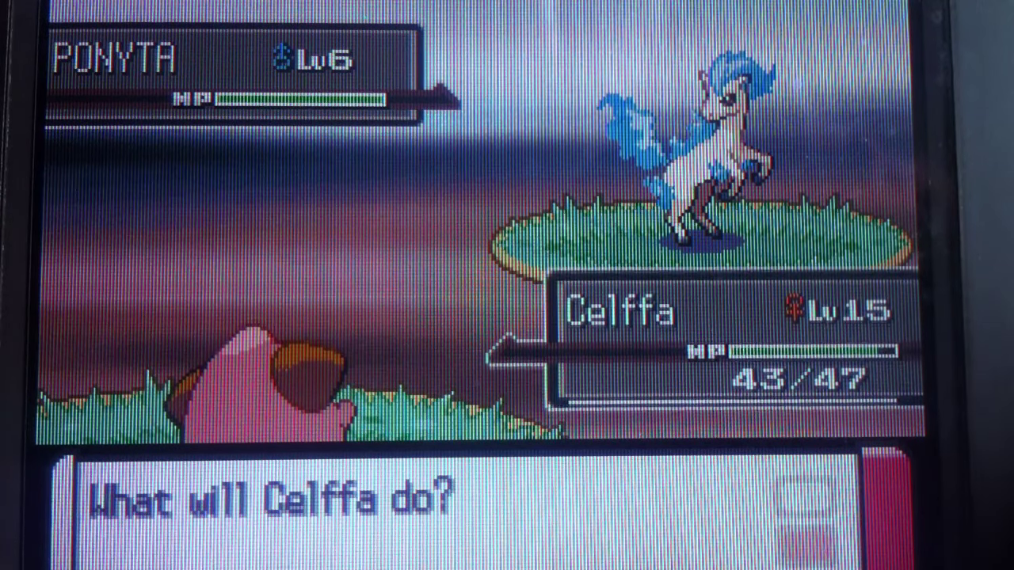
- Flee the wild Ponyta and pace the tall grass until a wild level 7 Machop appears
key(Return)
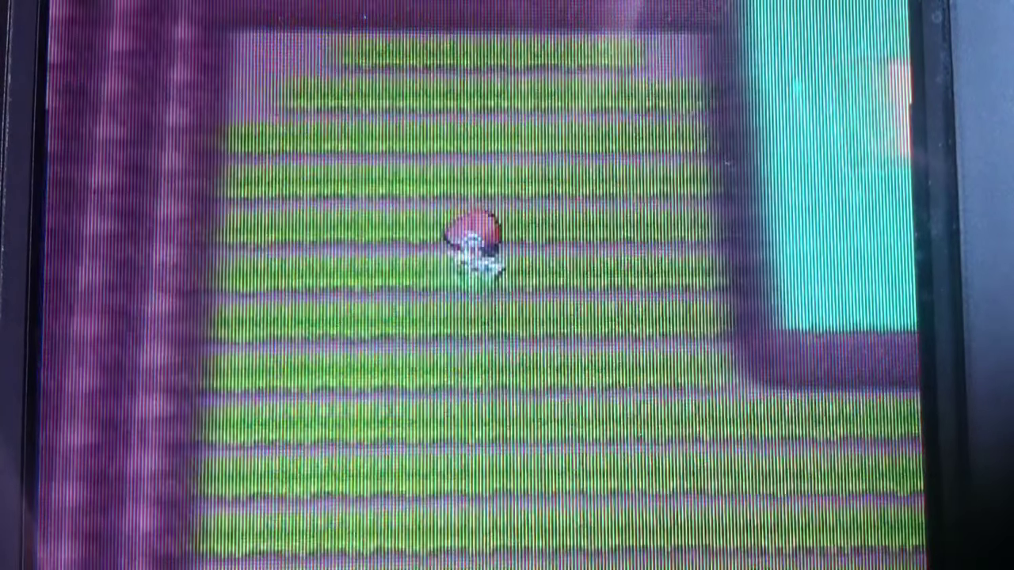
key(Right)
key(Right)
key(Left)
key(Left)
key(Left)
key(Left)
key(Left)
key(Left)
key(Left)
key(Left)
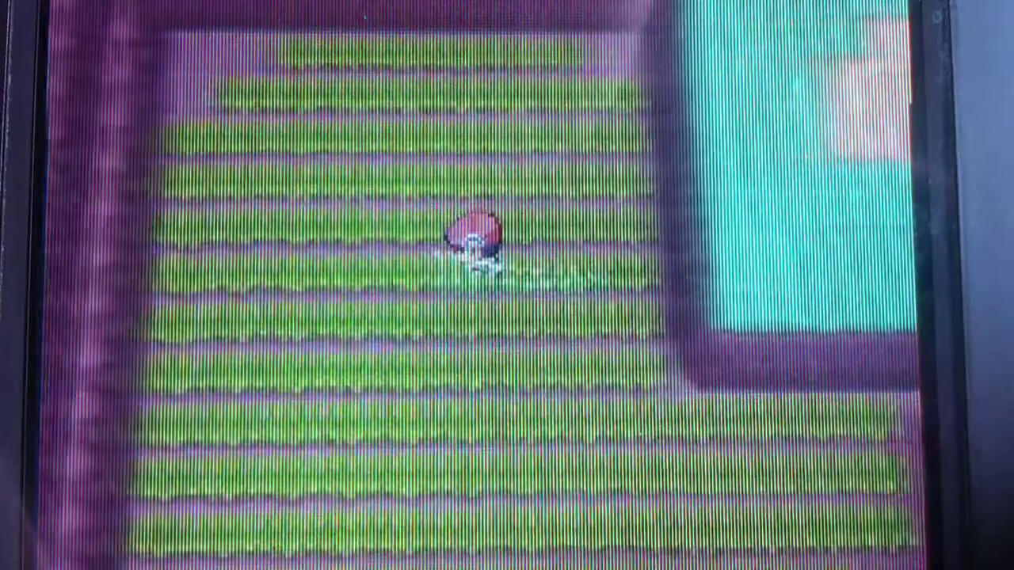
key(Right)
key(Right)
key(Right)
key(Right)
key(Right)
key(Right)
key(Right)
key(Right)
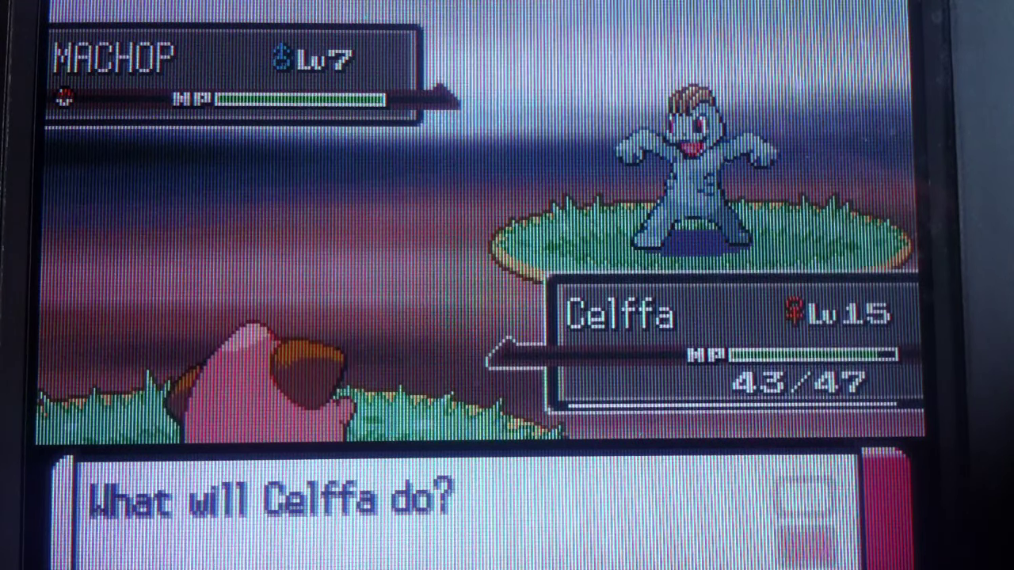
- Run from the wild Machop using Run on the touch screen
click(24, 554)
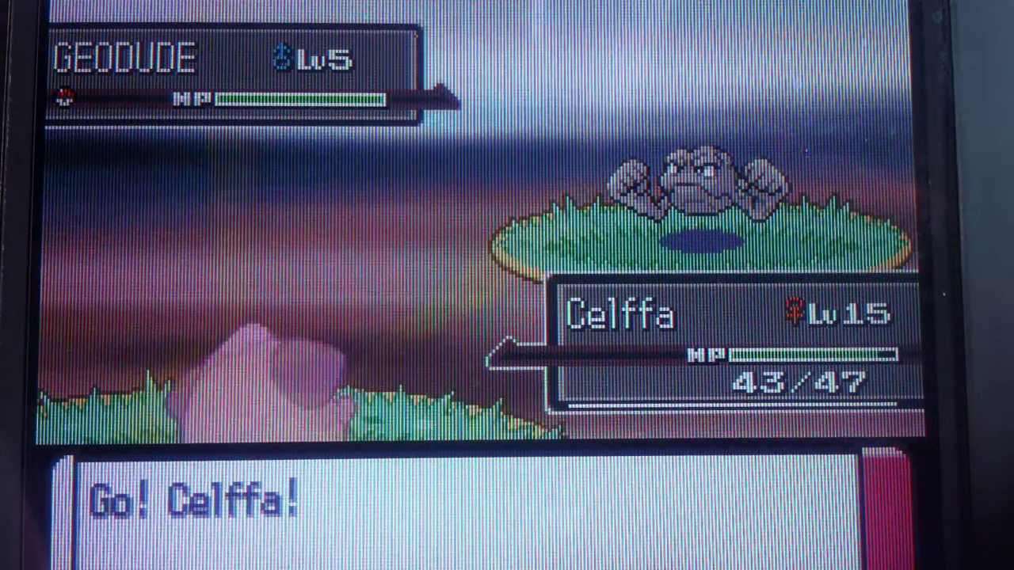
- Advance past the send-out message and run from the wild level 5 Geodude
key(Return)
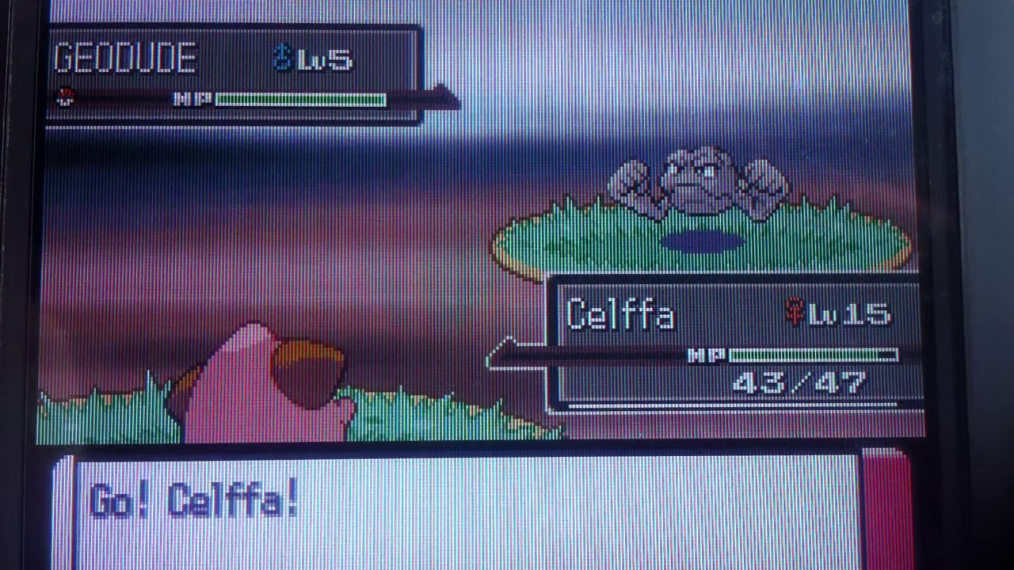
key(Return)
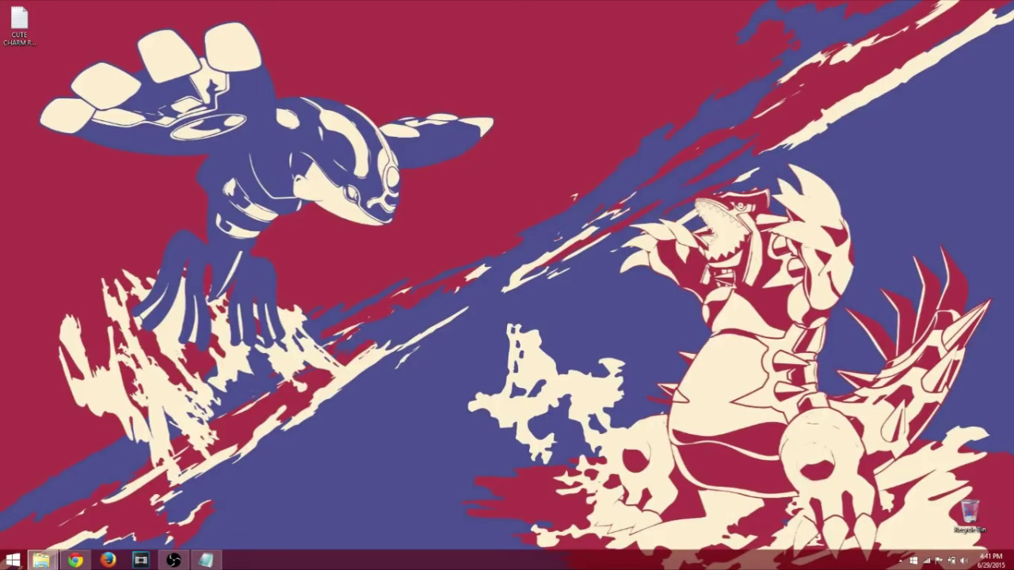
- Bring the SDHC (F:) drive window back up from the taskbar
click(42, 560)
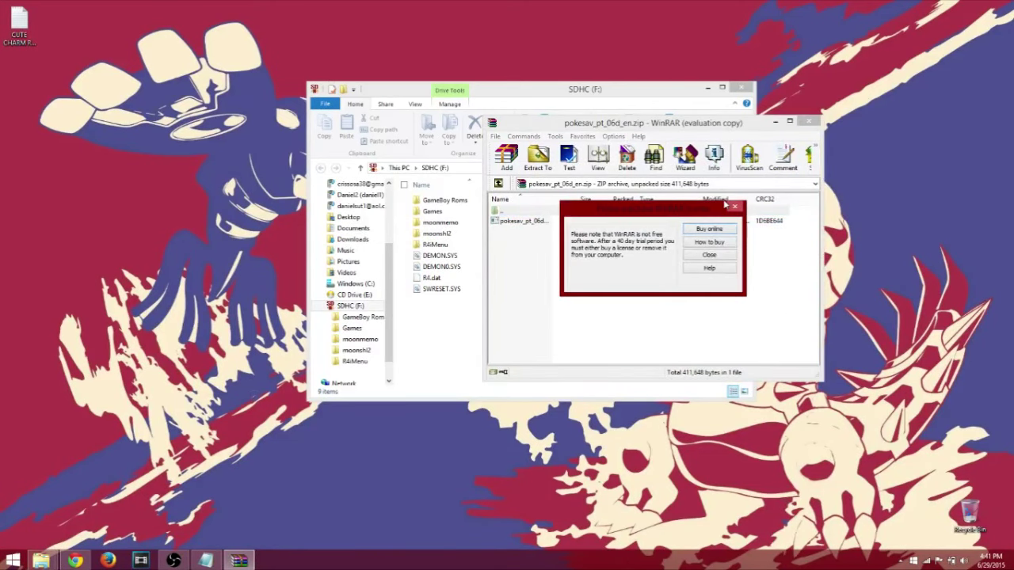
- Dismiss the WinRAR notice, launch PokeSav for Platinum from the archive, and close WinRAR
click(574, 222)
double_click(574, 223)
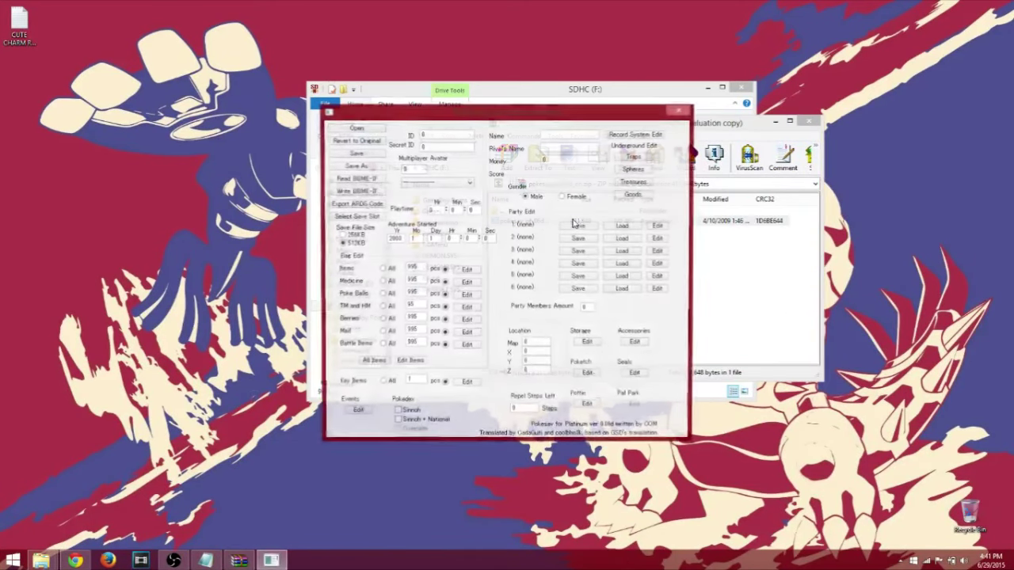
click(806, 123)
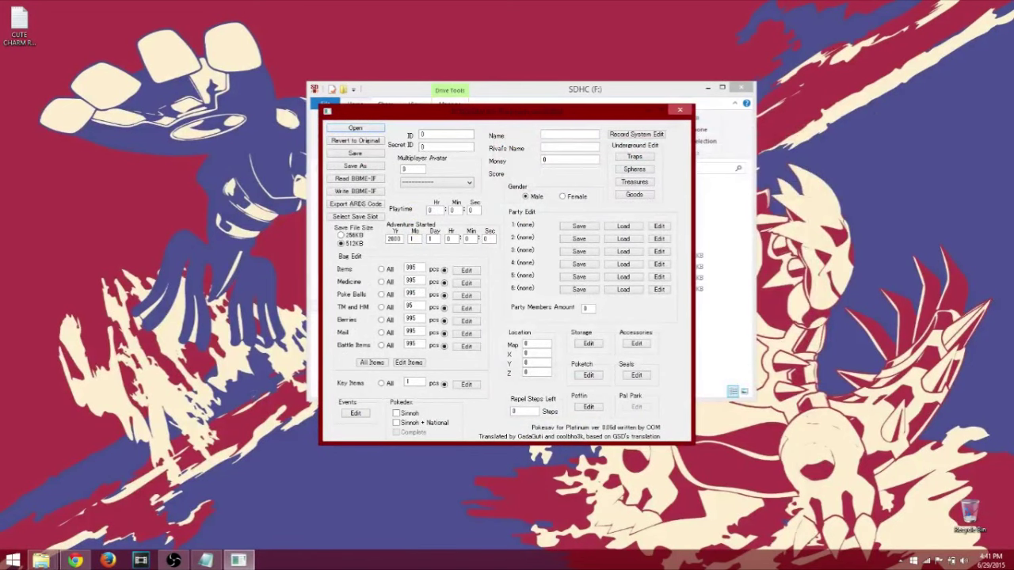
- Snap the SDHC (F:) Explorer window to the left half of the screen
drag(478, 91, 1011, 172)
drag(856, 24, 350, 7)
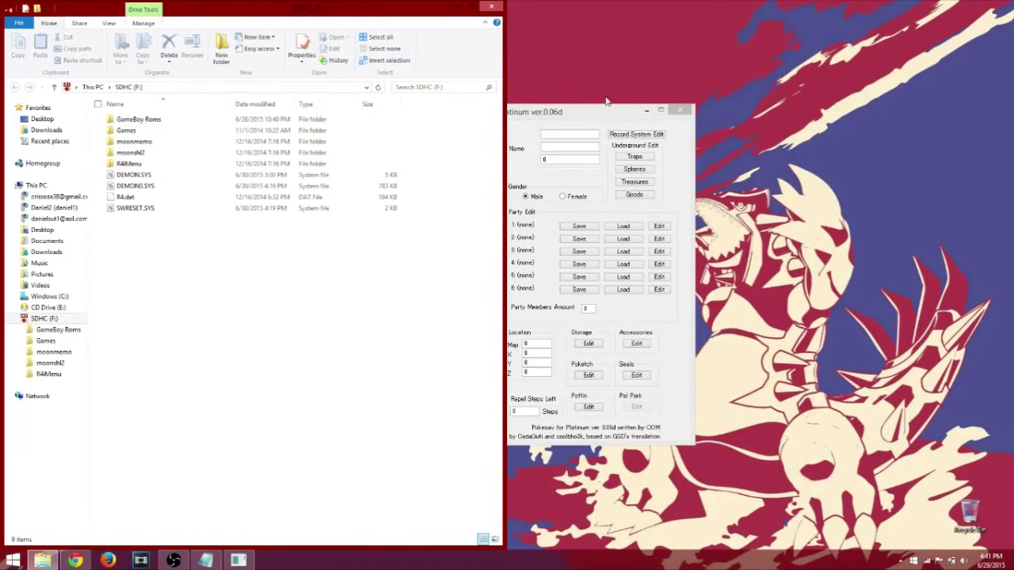
drag(607, 111, 871, 54)
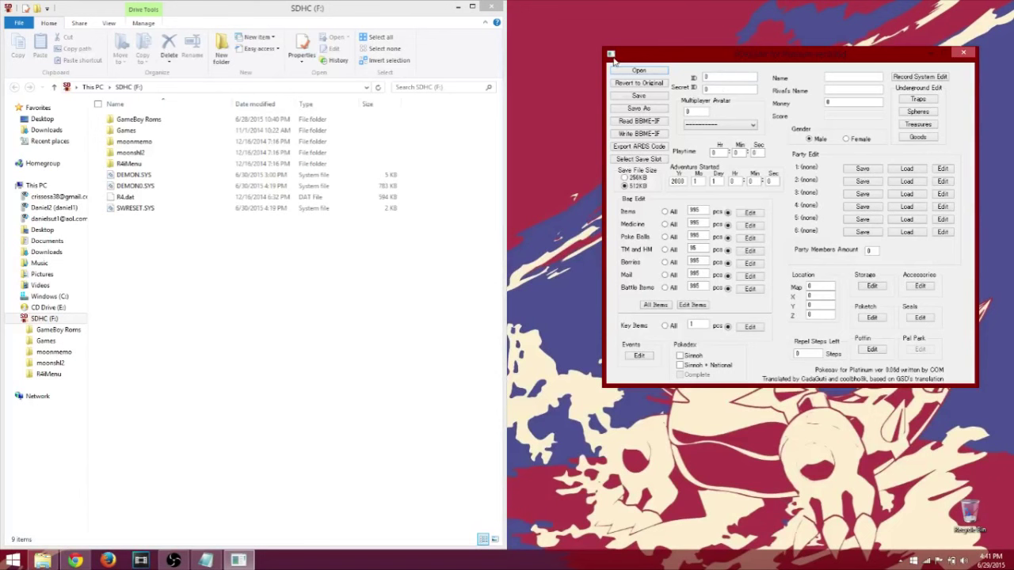
- Open the Games folder and select Pokemon Platinum.sav
double_click(154, 131)
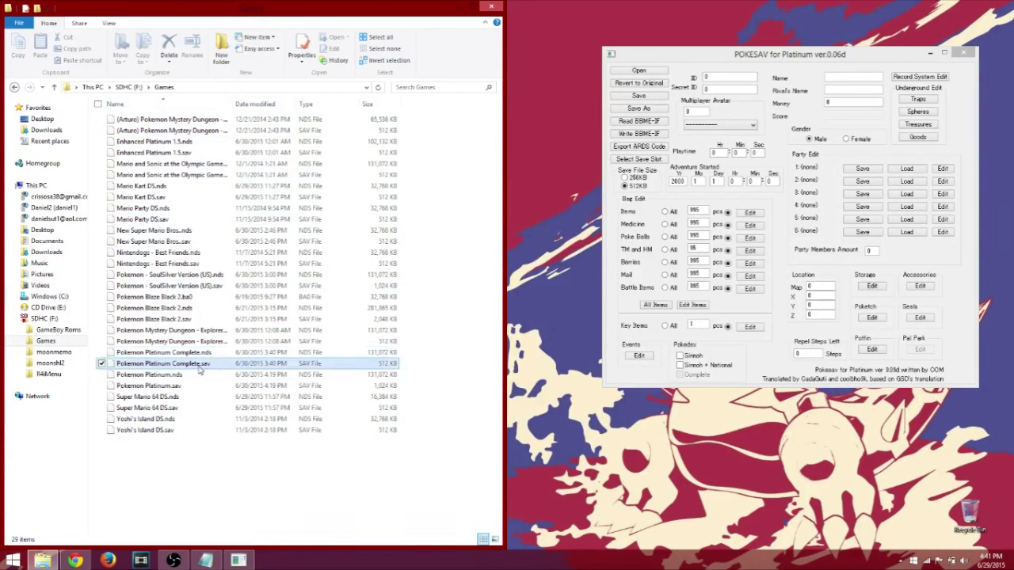
click(183, 386)
key(Up)
key(Up)
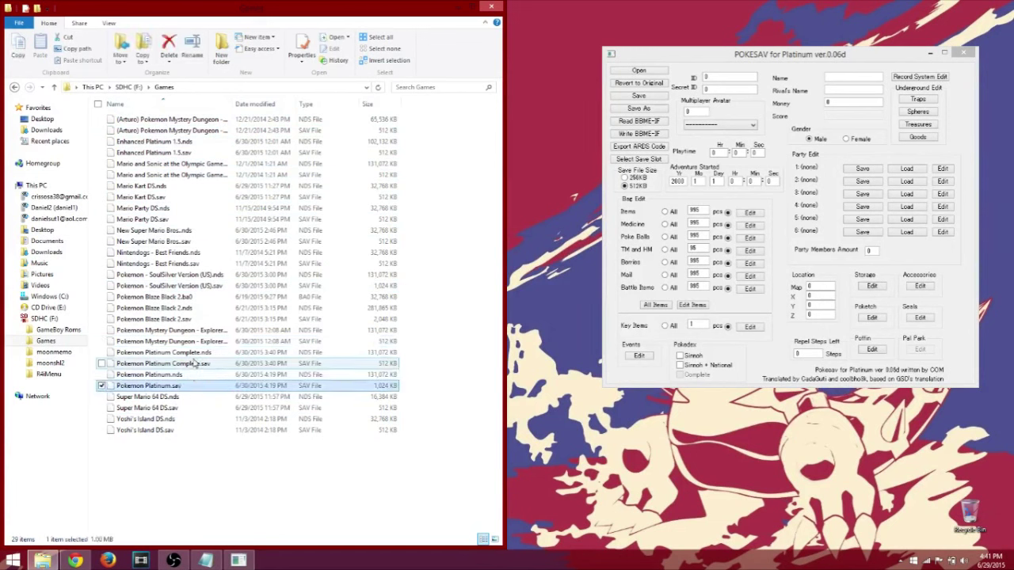
key(Down)
key(Down)
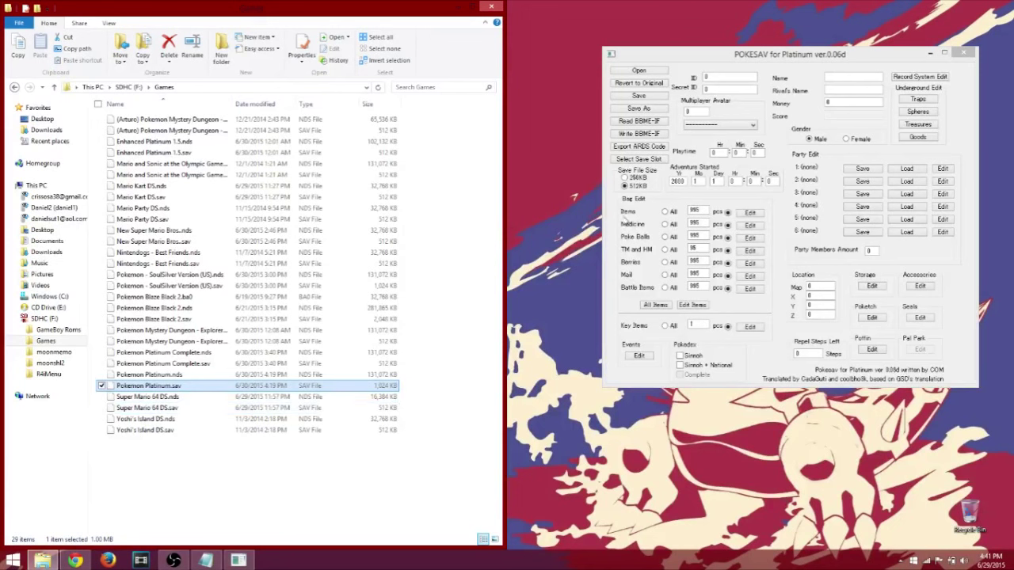
- Load Pokemon Platinum.sav from SDHC (F:)\Games into PokeSav
click(628, 72)
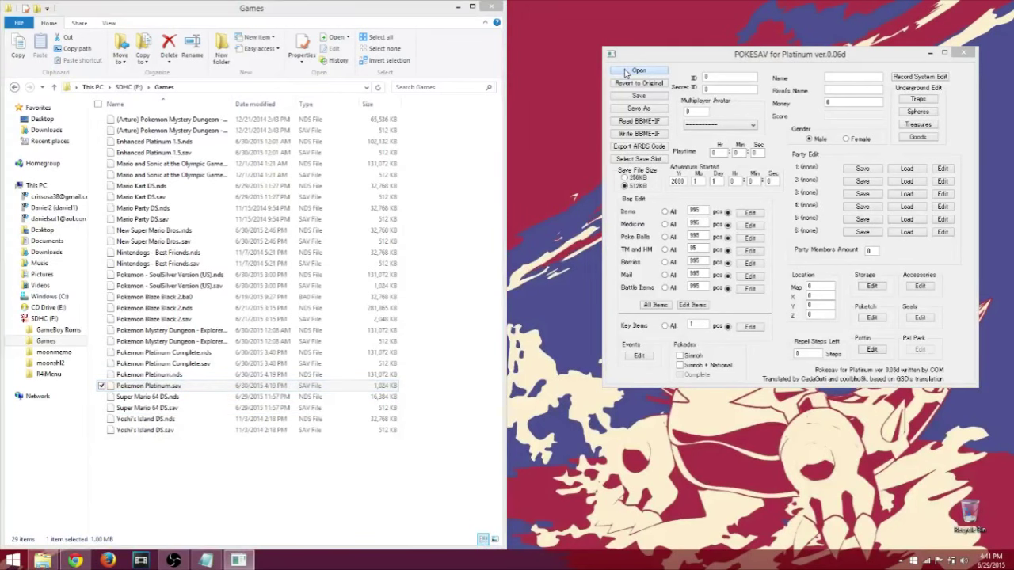
click(653, 264)
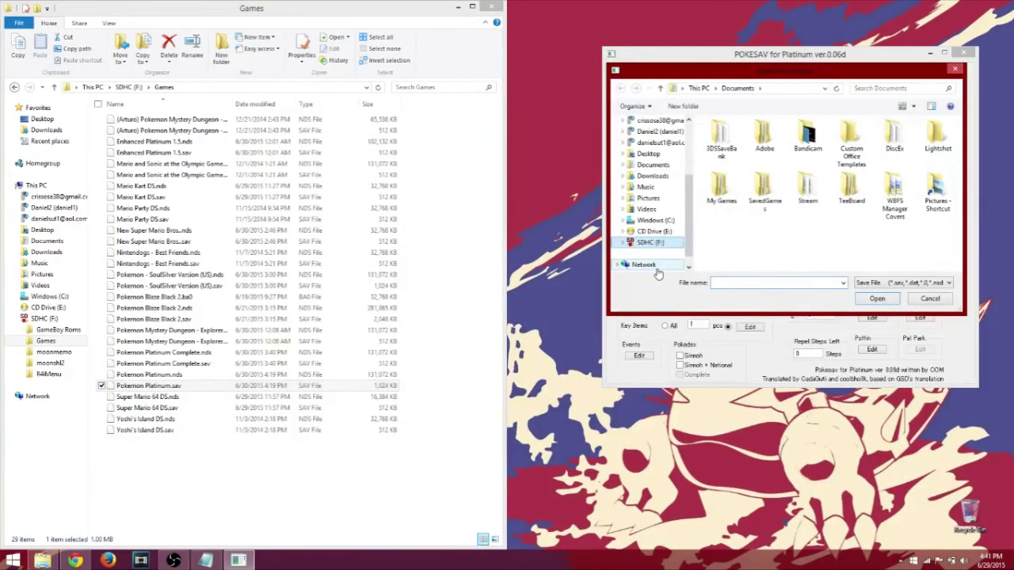
click(727, 149)
double_click(727, 149)
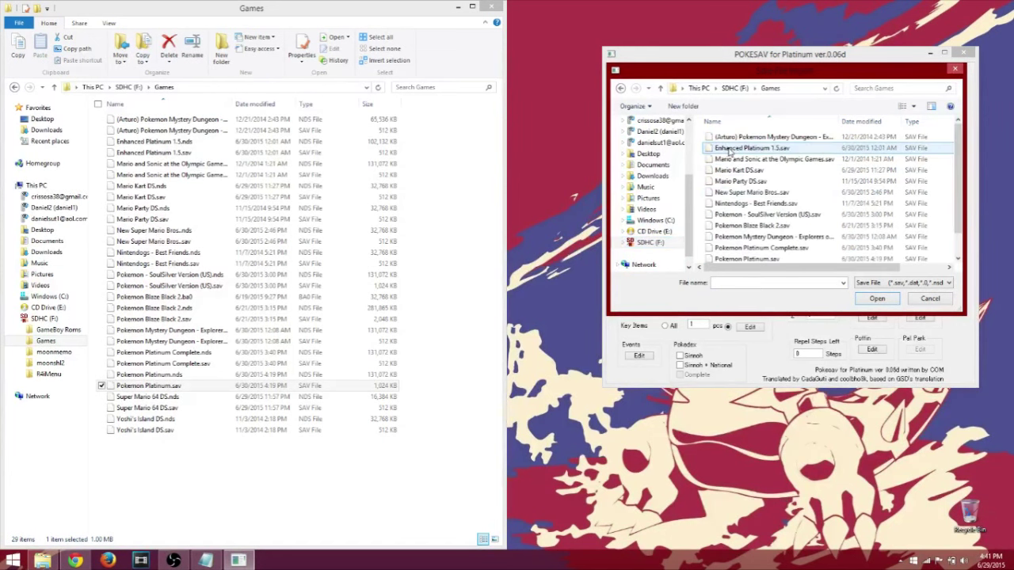
scroll(808, 145, down, 1)
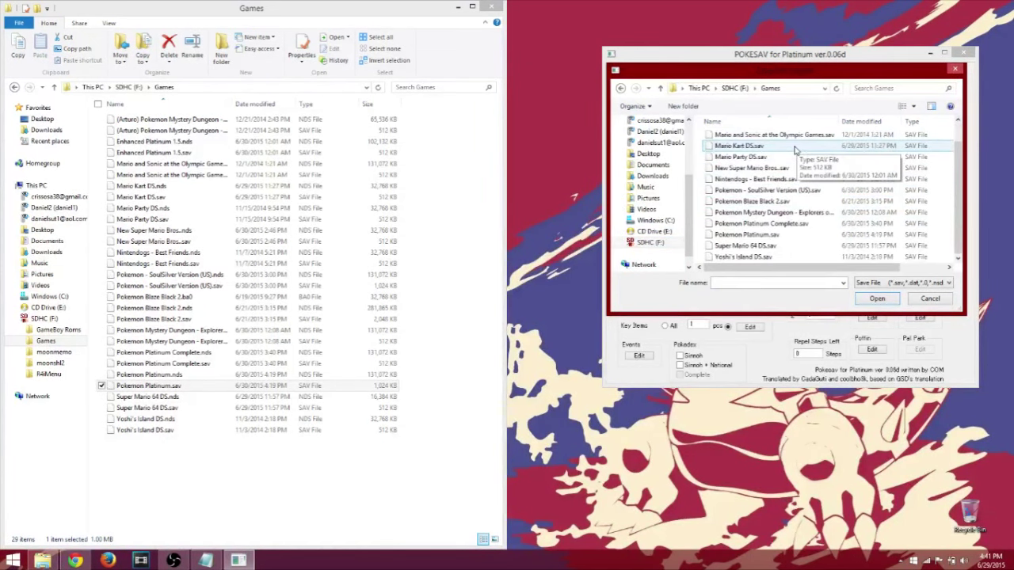
double_click(769, 237)
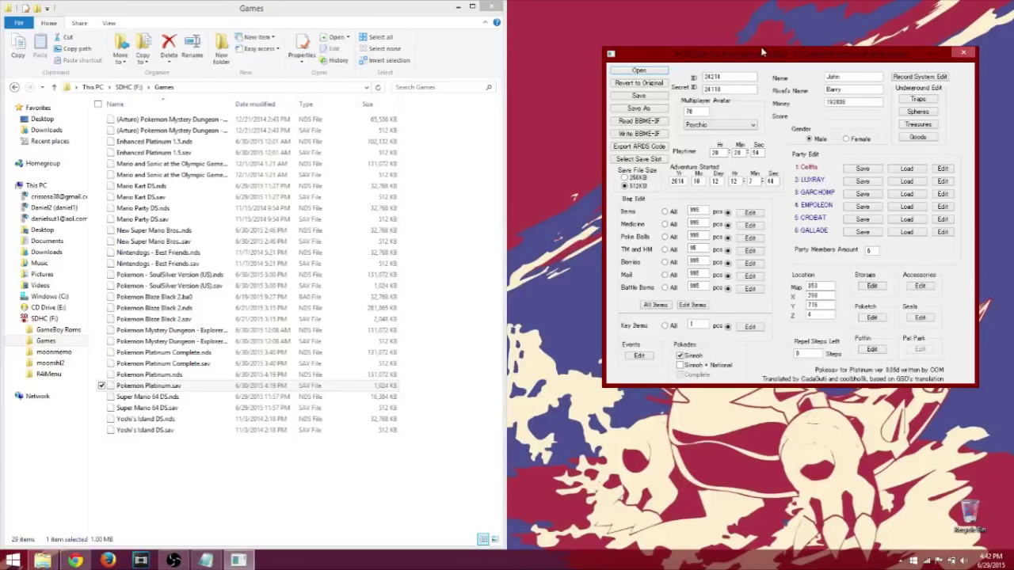
- Select the ID 24214 and Secret ID 24118, close Explorer, and open the Cute Charm note
double_click(712, 77)
double_click(717, 89)
click(490, 7)
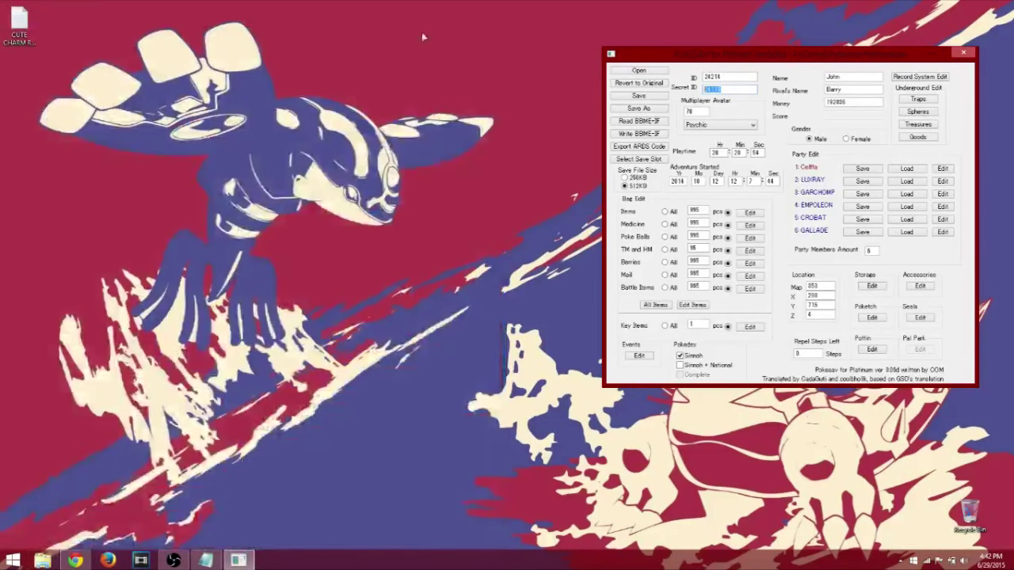
double_click(19, 18)
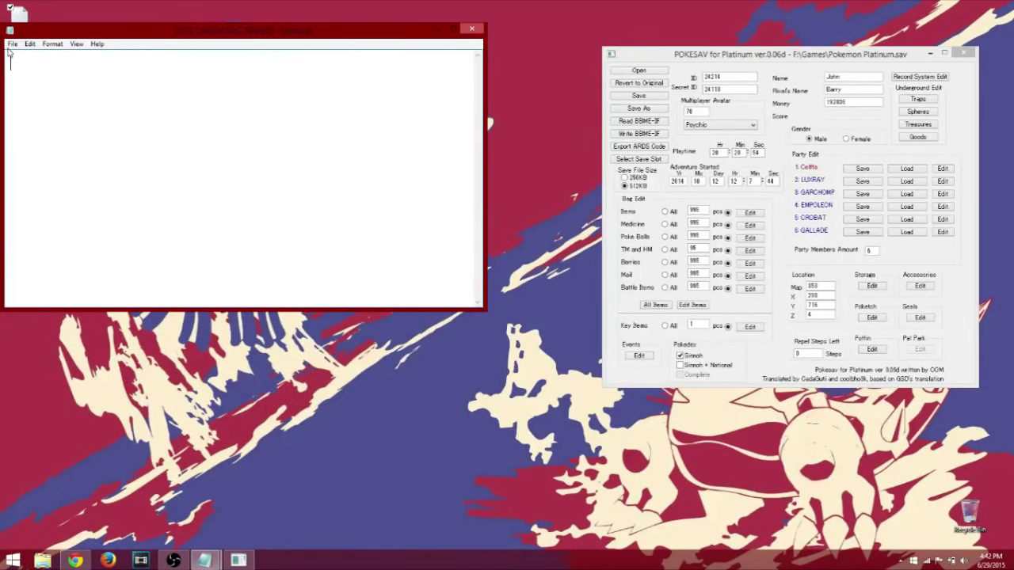
- Write 'ID: 24214' and 'SID: 24118' on separate lines in the Cute Charm note
drag(60, 32, 222, 56)
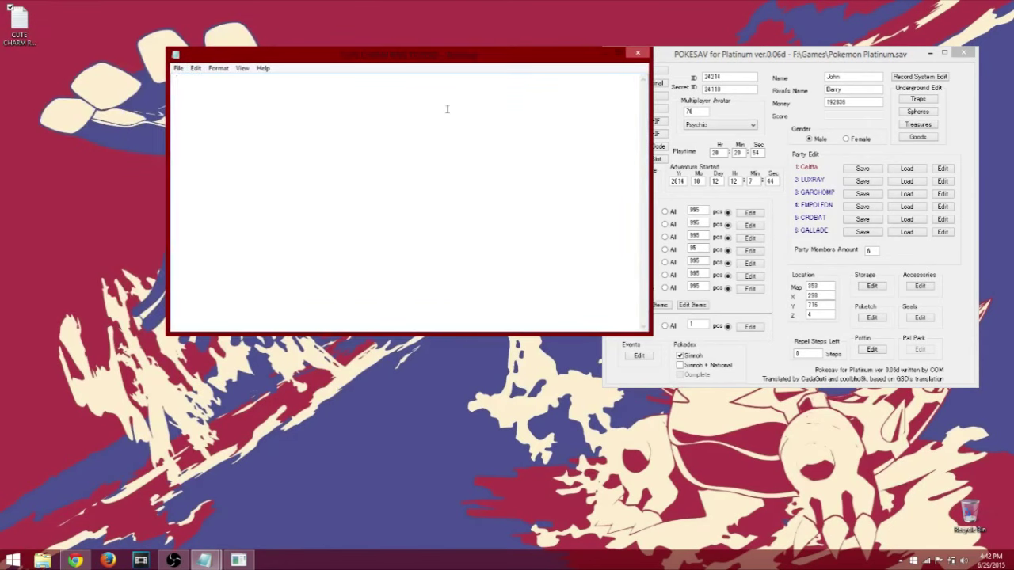
text(ID: 24214)
key(Return)
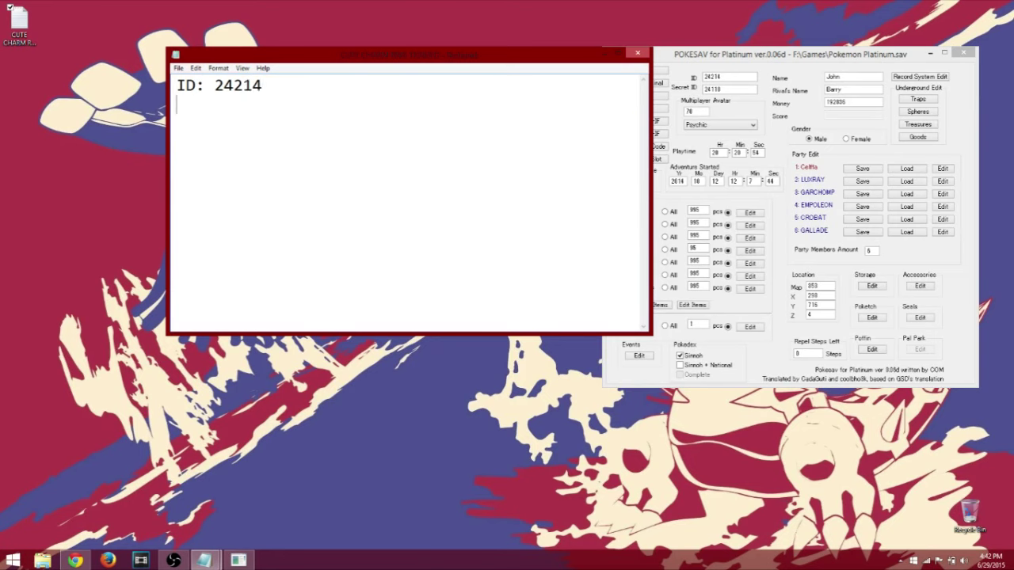
key(Return)
text(SID: 24118)
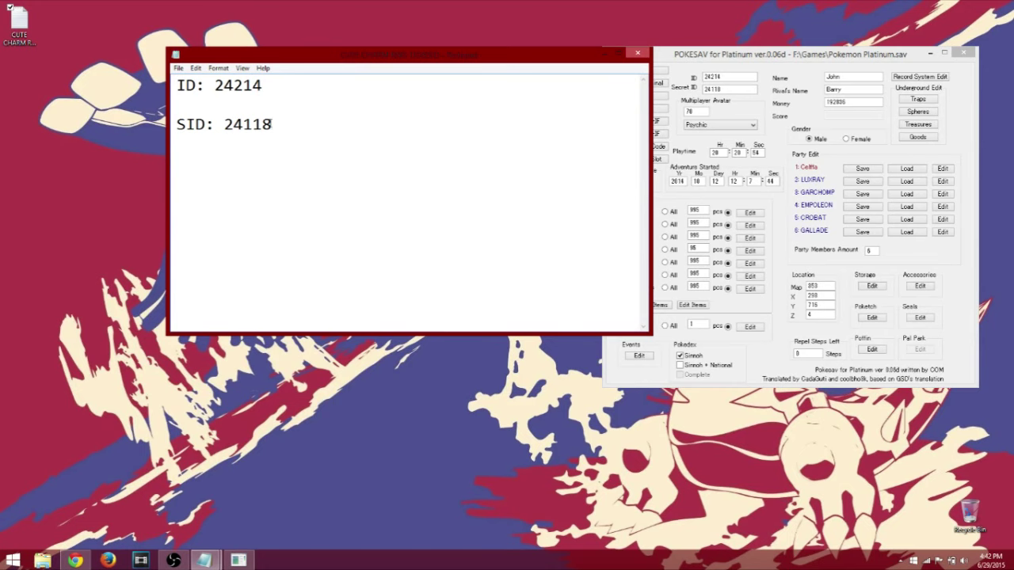
- Highlight the ID and SID values in the note to double-check them
drag(272, 125, 214, 85)
click(307, 86)
drag(271, 124, 227, 125)
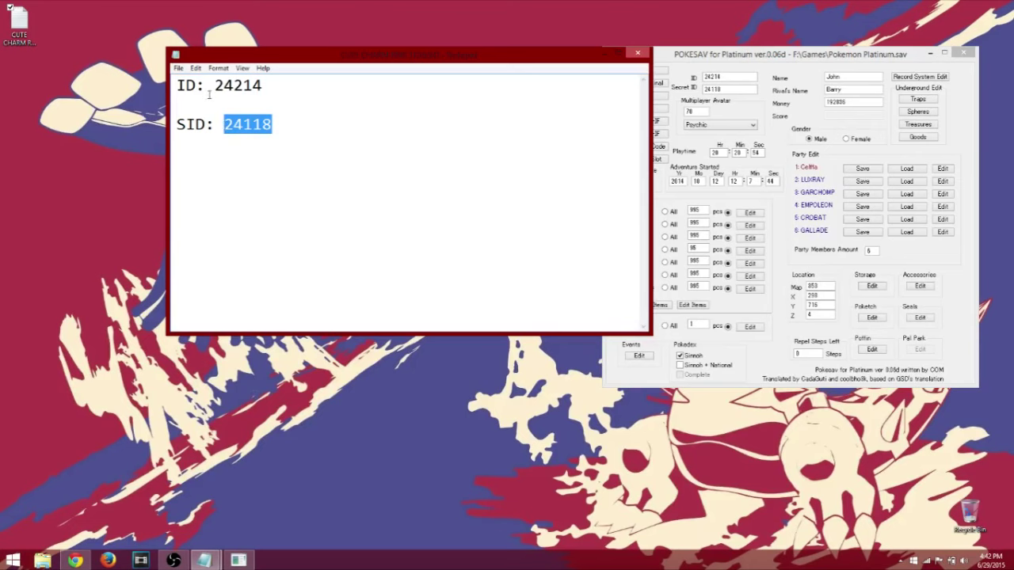
click(329, 94)
click(313, 117)
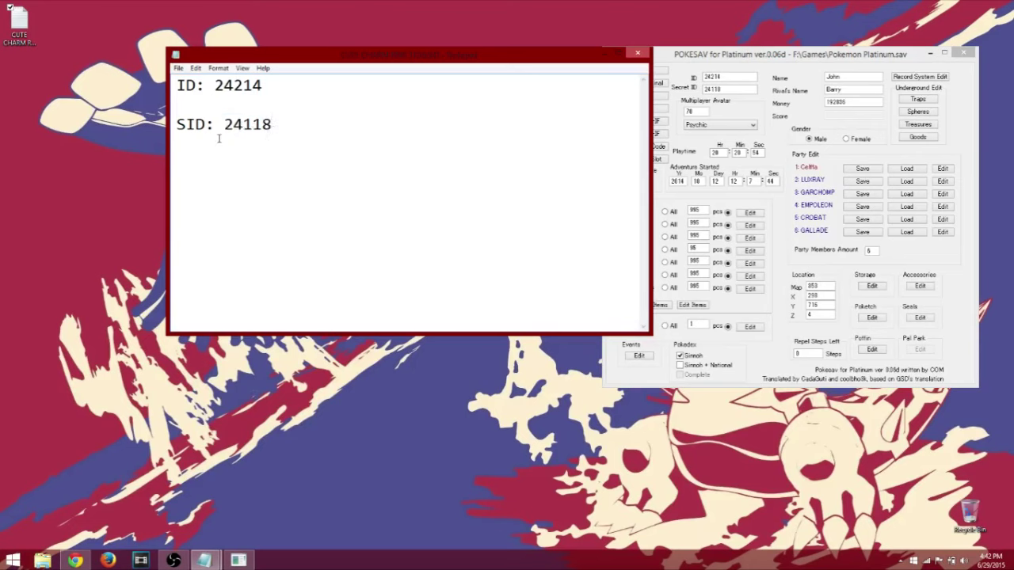
drag(208, 124, 176, 124)
click(299, 124)
drag(299, 124, 225, 120)
click(198, 84)
drag(296, 89, 213, 88)
click(335, 93)
click(346, 126)
- Close the note without saving, then recheck Secret ID 24118 and ID 24214 in PokeSav
click(637, 53)
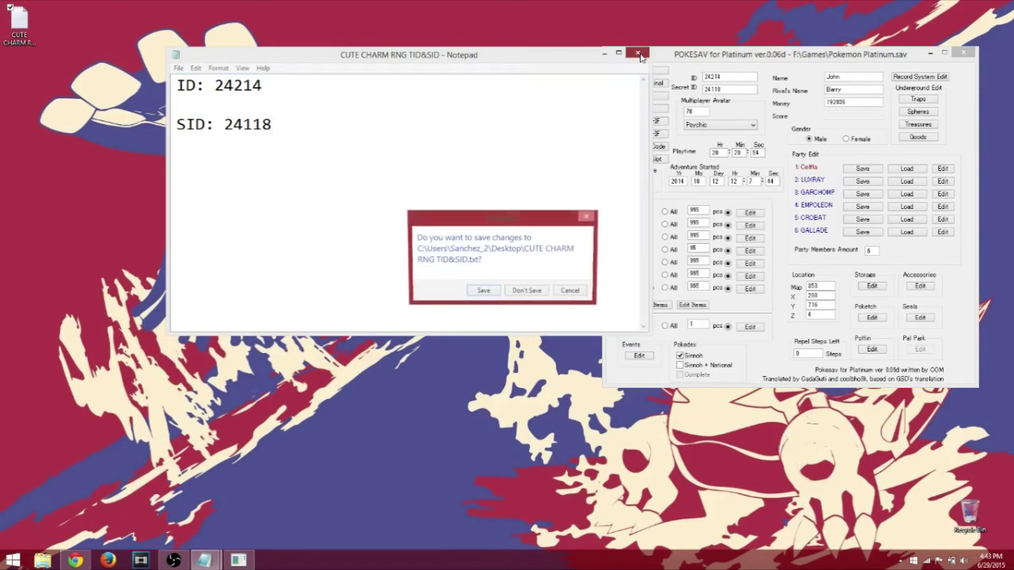
click(527, 291)
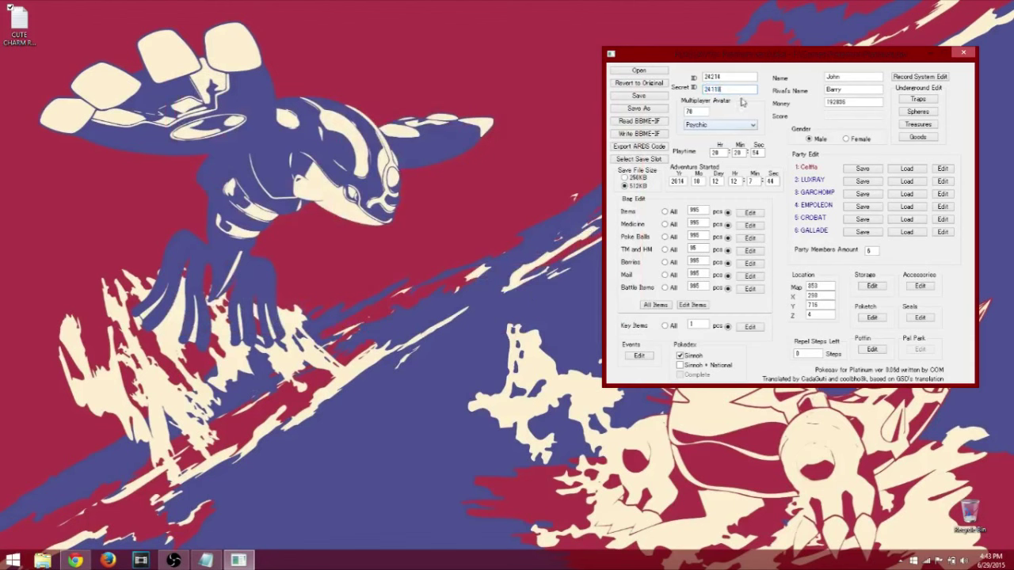
double_click(713, 89)
double_click(729, 77)
click(736, 89)
click(871, 286)
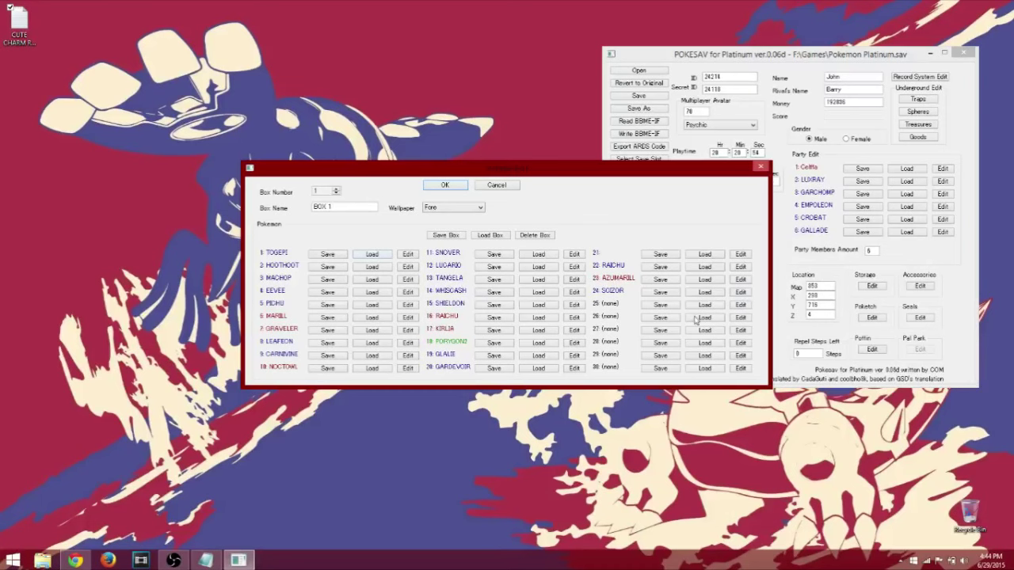
click(760, 167)
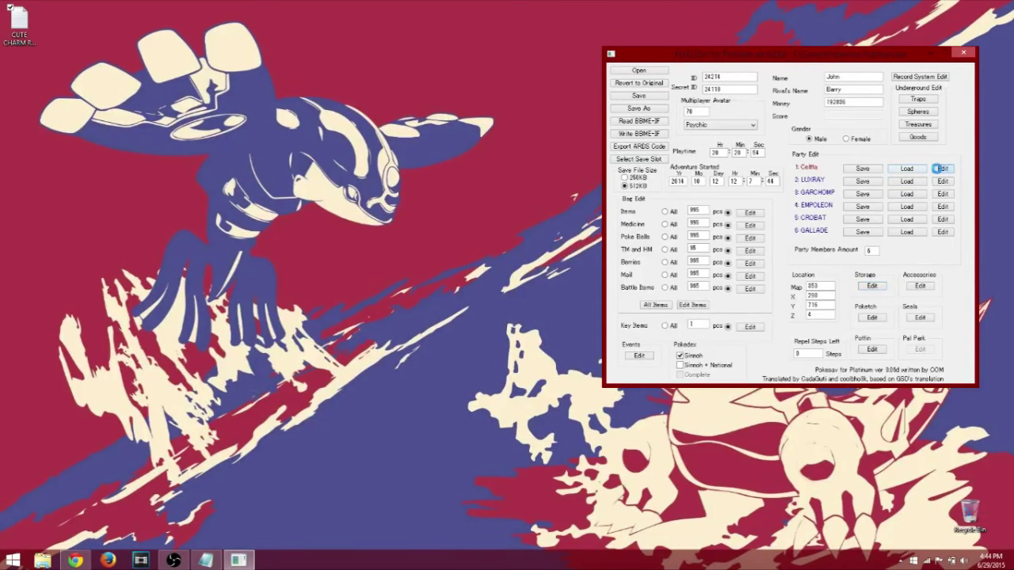
click(942, 169)
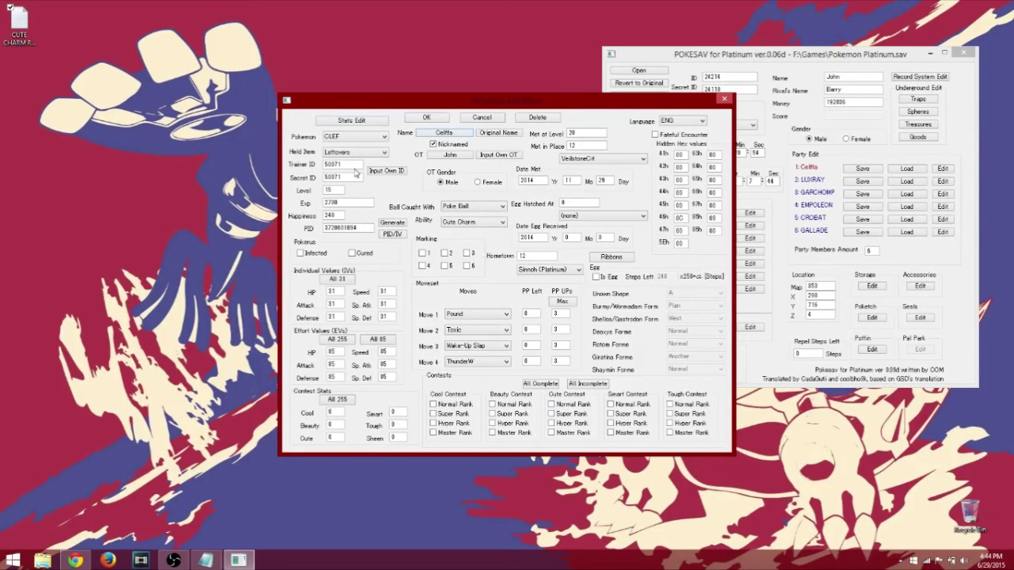
- Check Celffa's Trainer ID and Secret ID, then set its level to 20
double_click(350, 164)
double_click(358, 177)
click(355, 177)
click(339, 190)
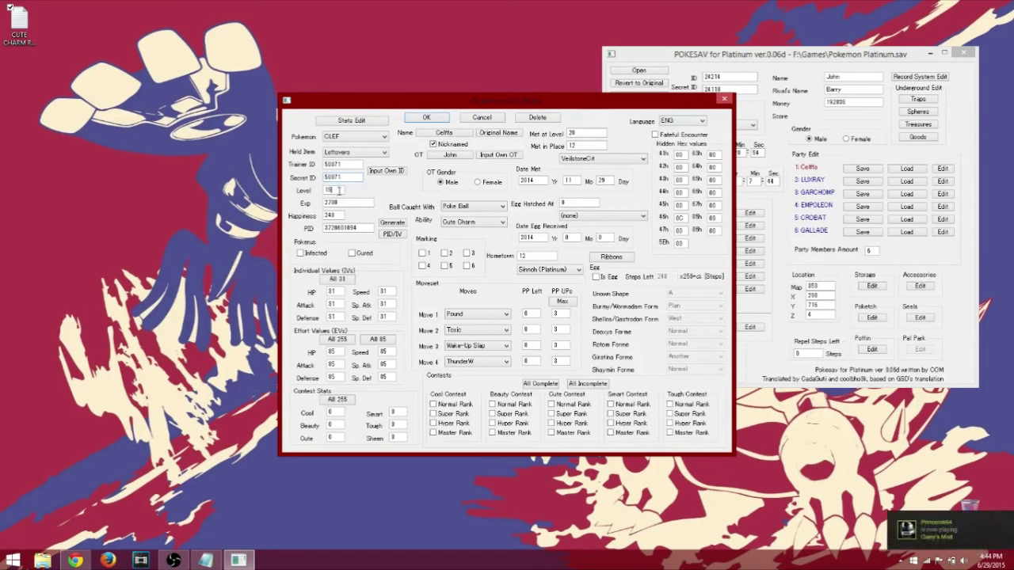
key(BackSpace)
key(BackSpace)
text(20)
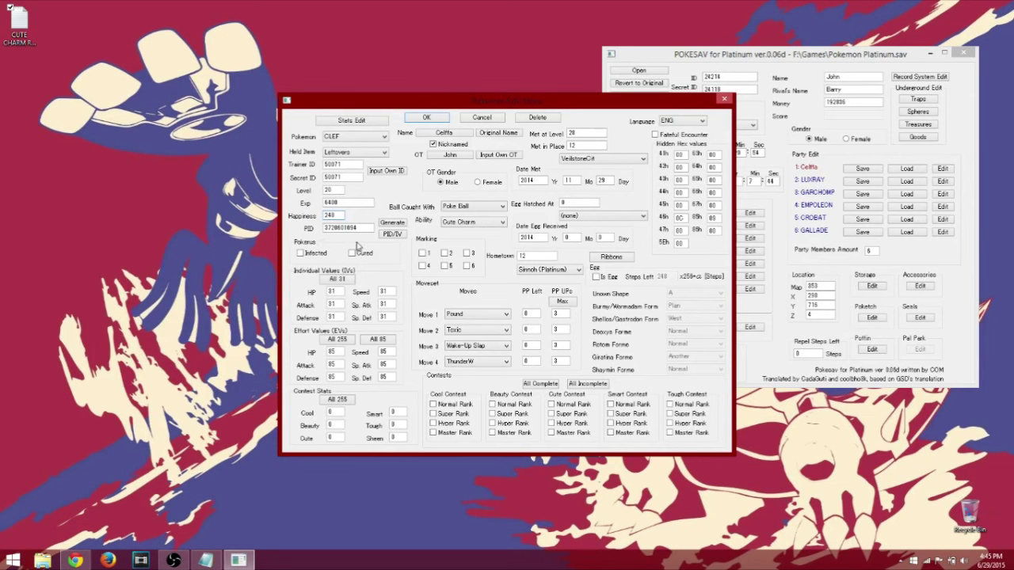
- Highlight Celffa's PID value to read it
drag(360, 228, 290, 236)
click(356, 230)
drag(368, 228, 318, 230)
click(349, 229)
click(321, 230)
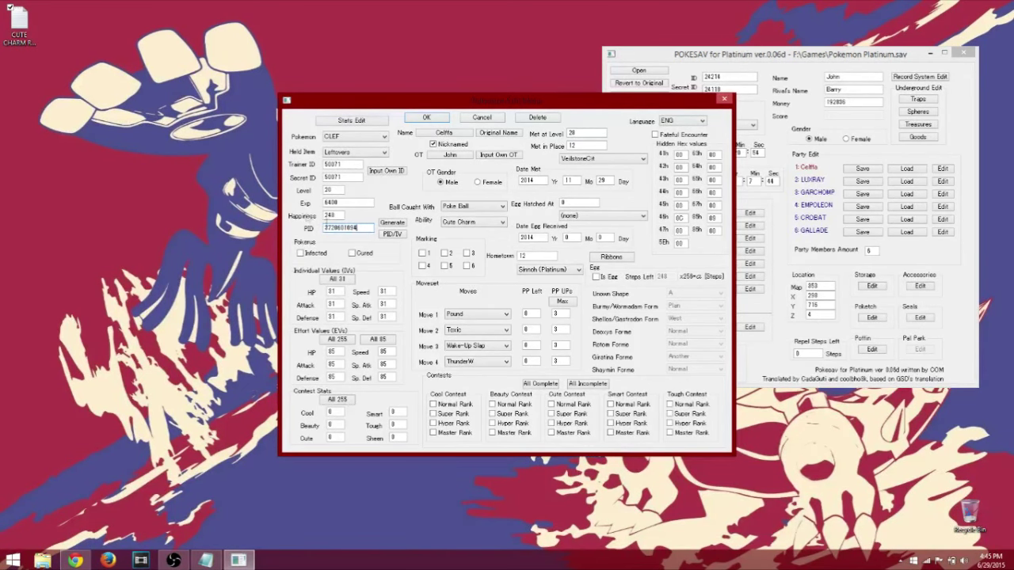
double_click(11, 36)
drag(309, 65, 603, 152)
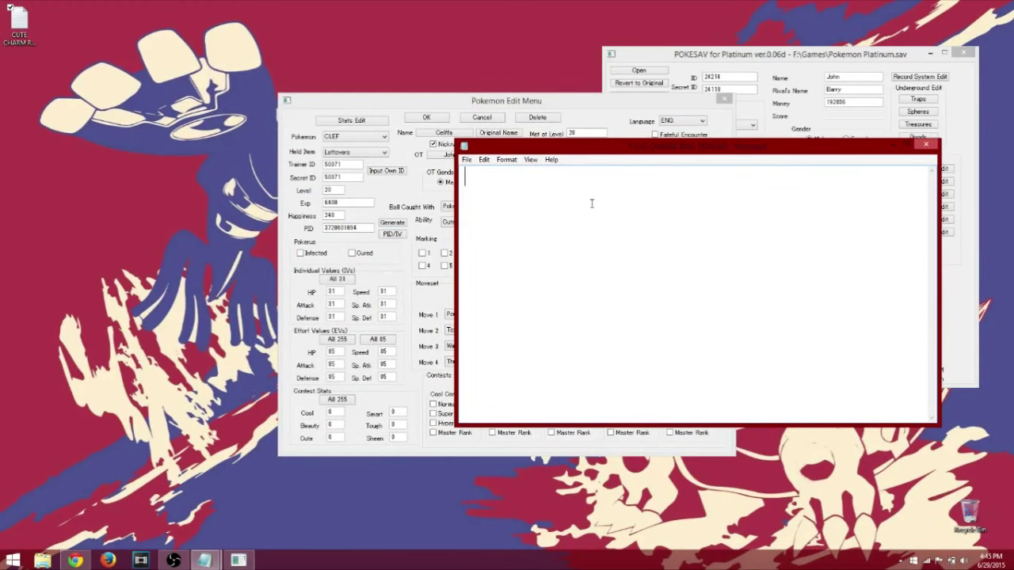
text(PID:L)
key(BackSpace)
text(372060)
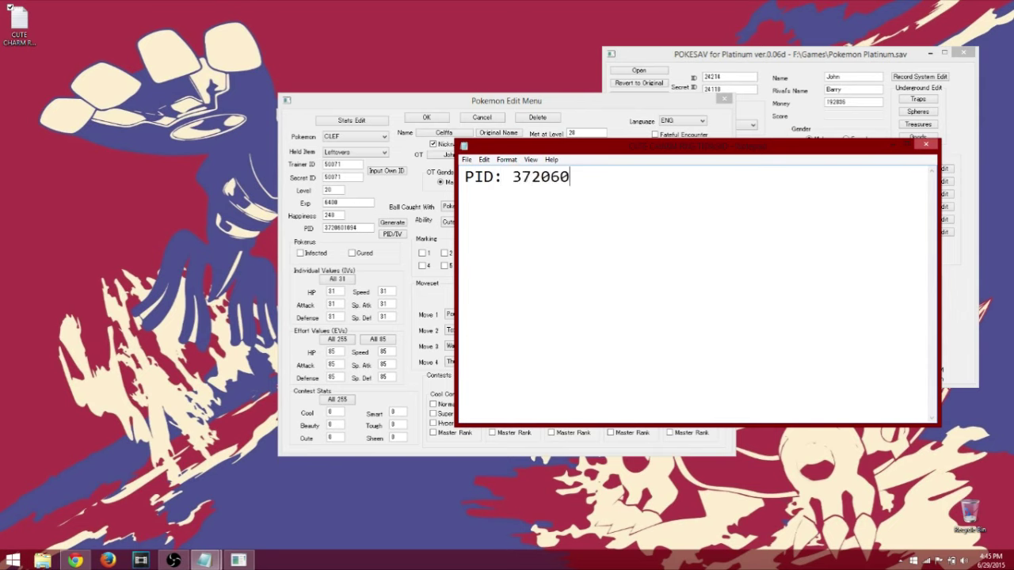
text(1094)
- Verify the PID number, then close the note without saving
drag(618, 181, 512, 181)
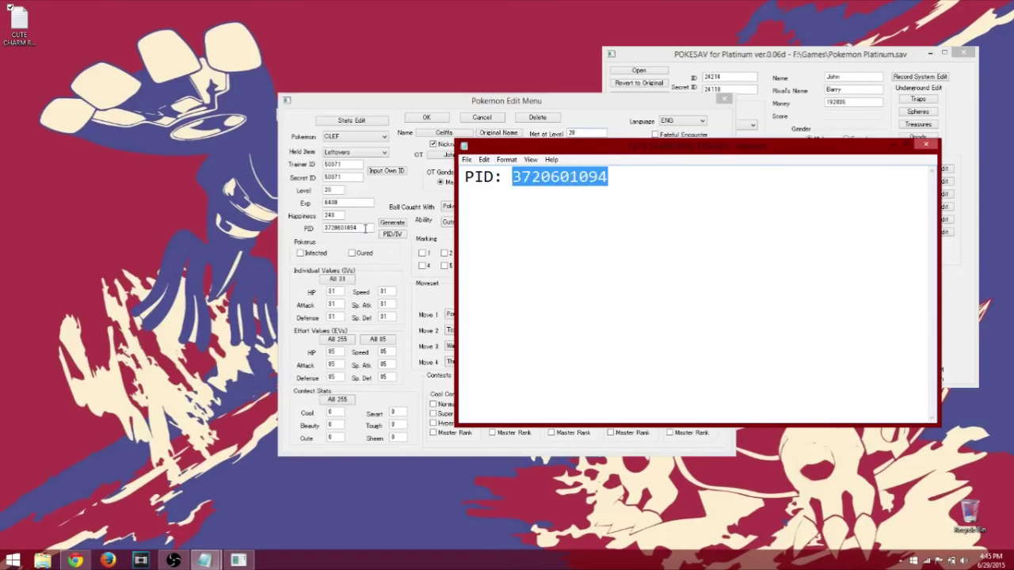
click(691, 176)
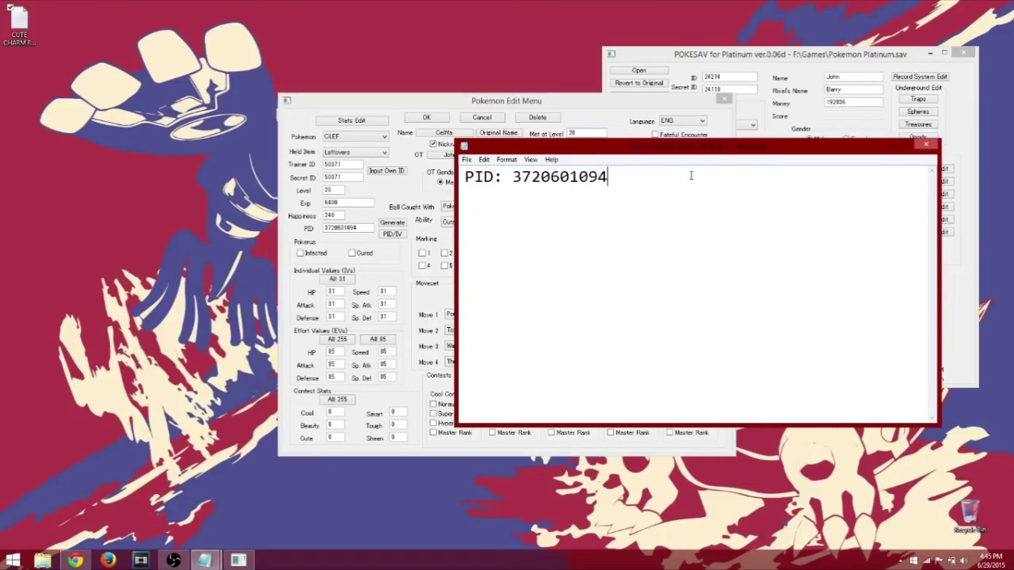
click(927, 148)
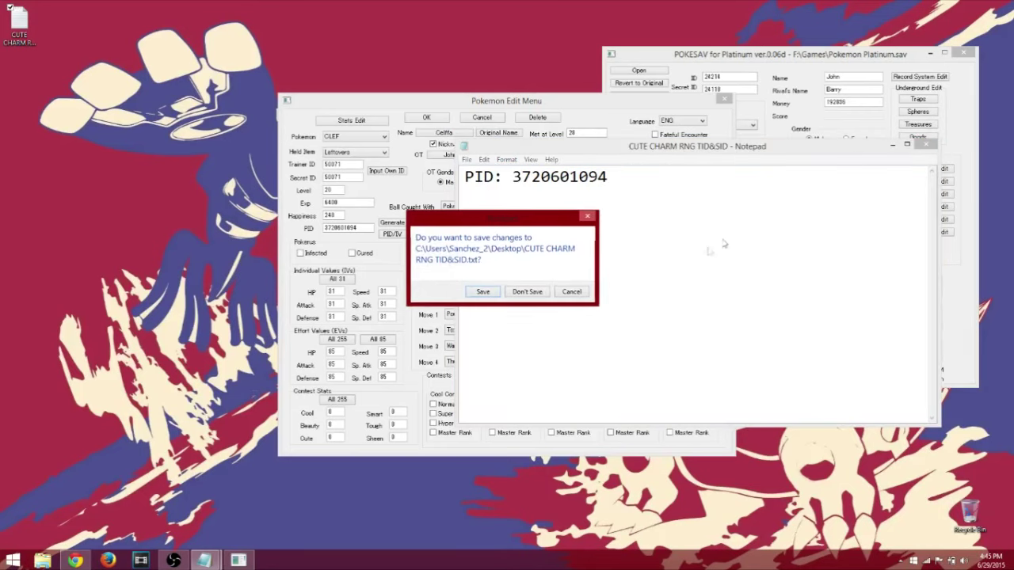
click(548, 297)
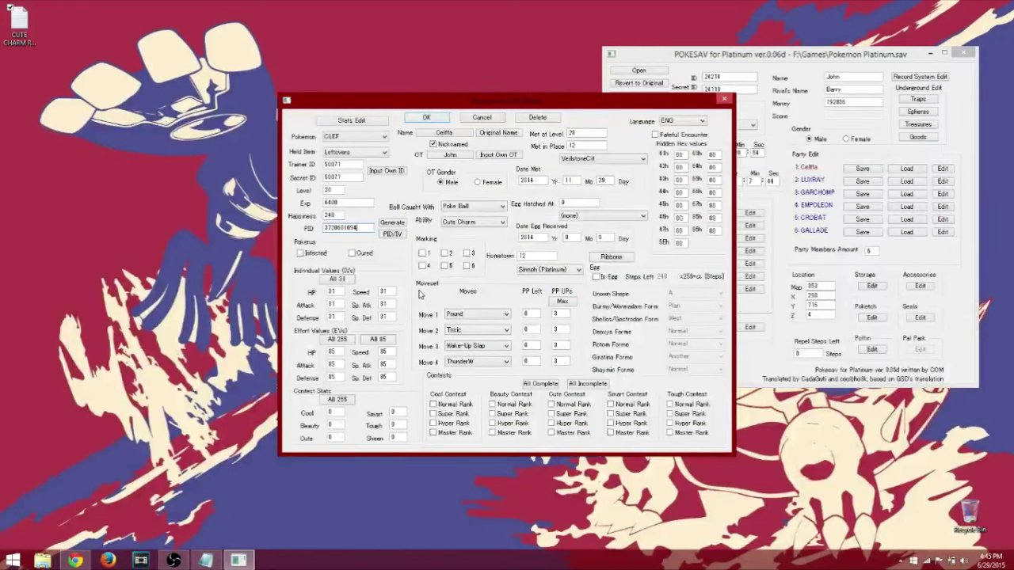
click(339, 281)
click(379, 340)
- Keep Cleffa's capture ball as Poke Ball, ability as Cute Charm and language as ENG
click(478, 209)
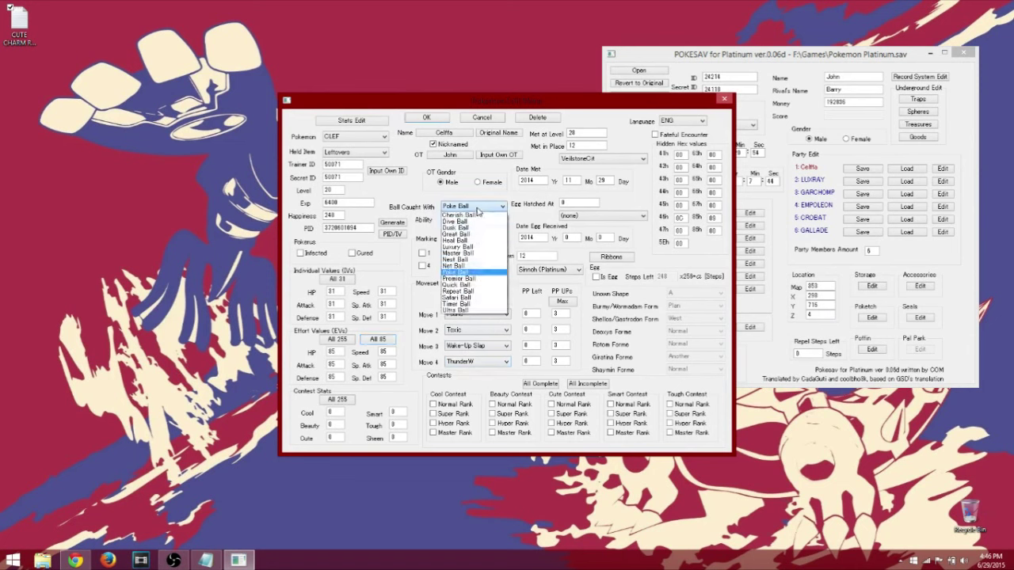
click(472, 209)
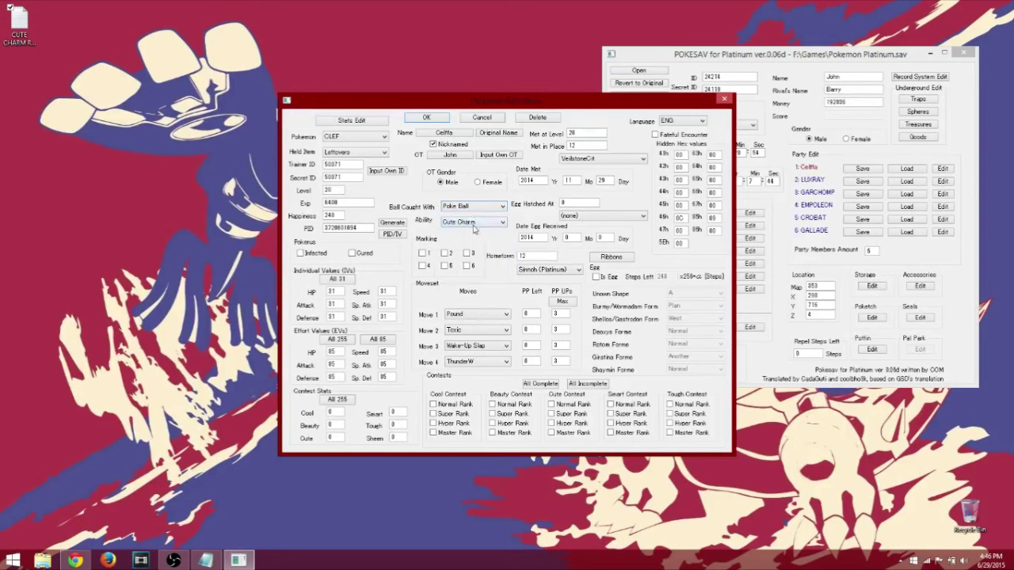
click(493, 222)
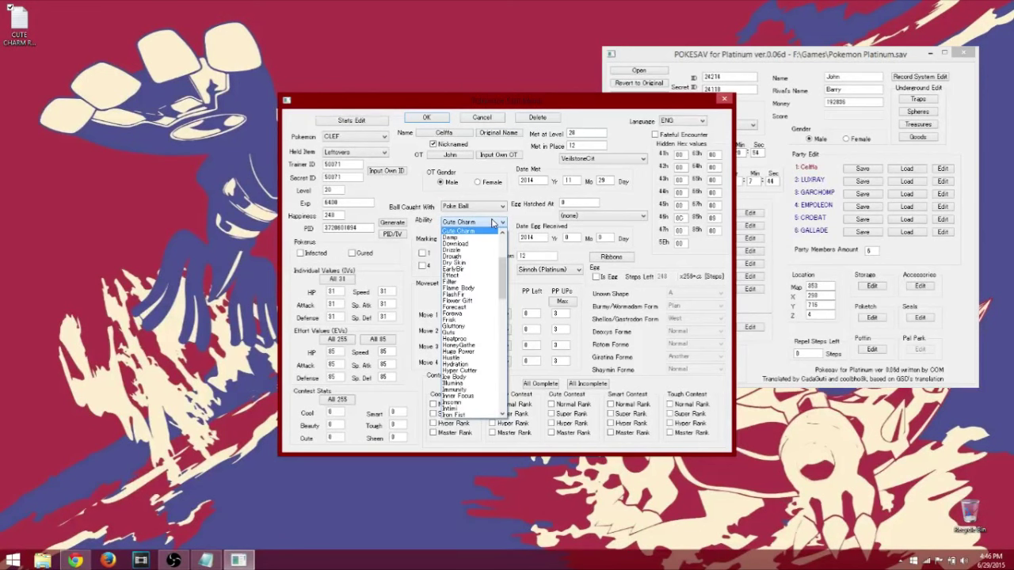
scroll(493, 222, up, 2)
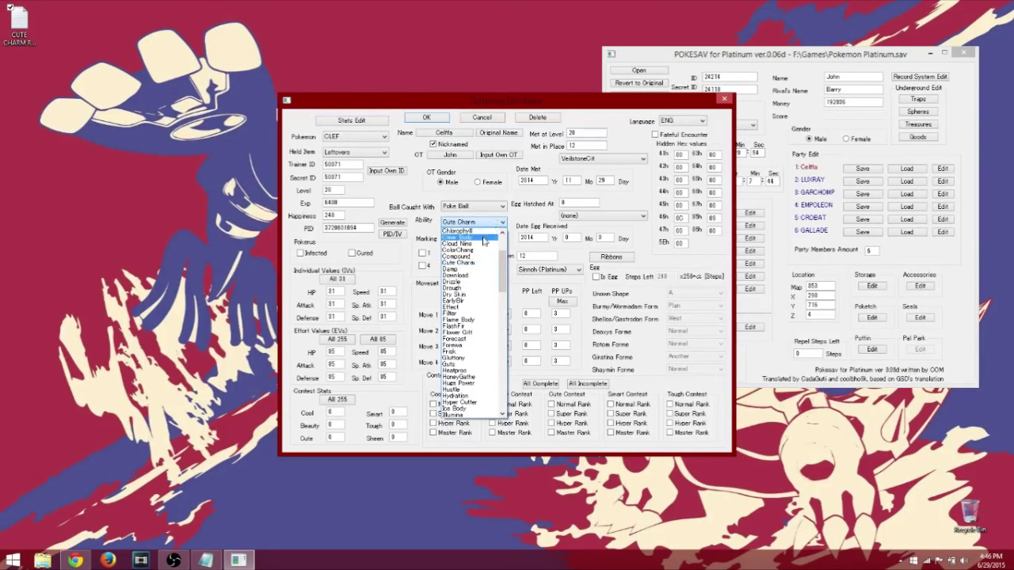
click(474, 266)
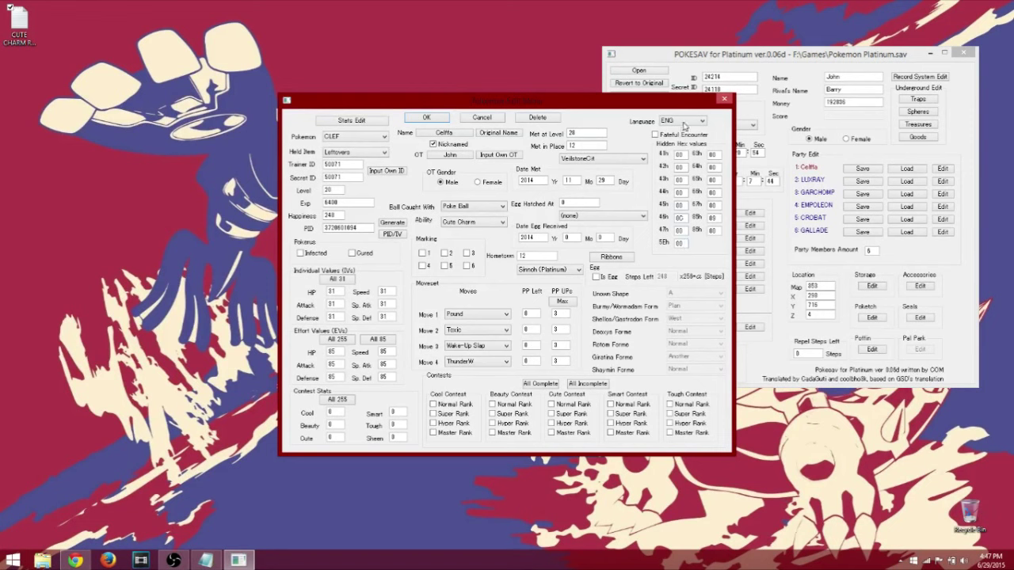
click(683, 124)
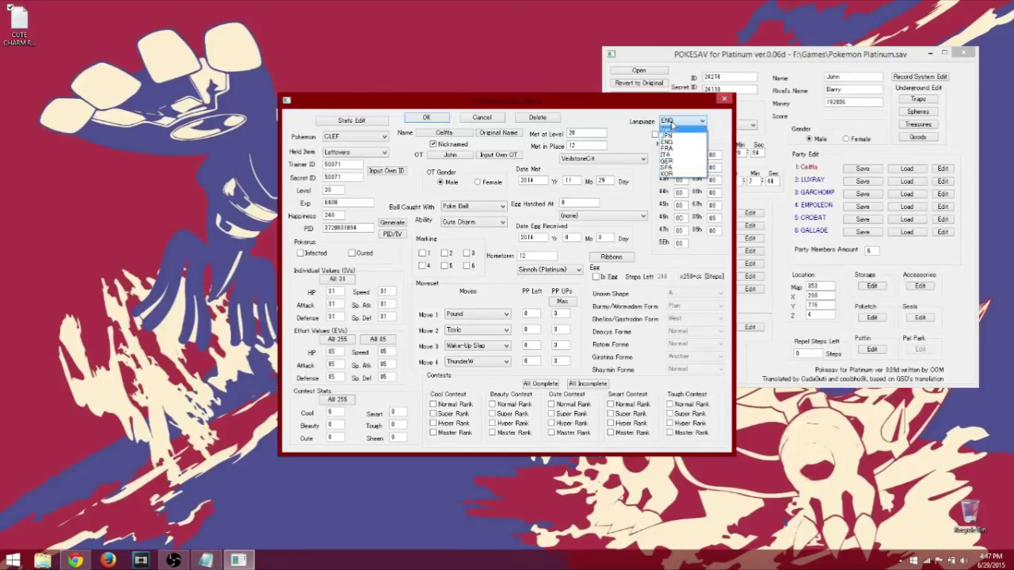
click(672, 124)
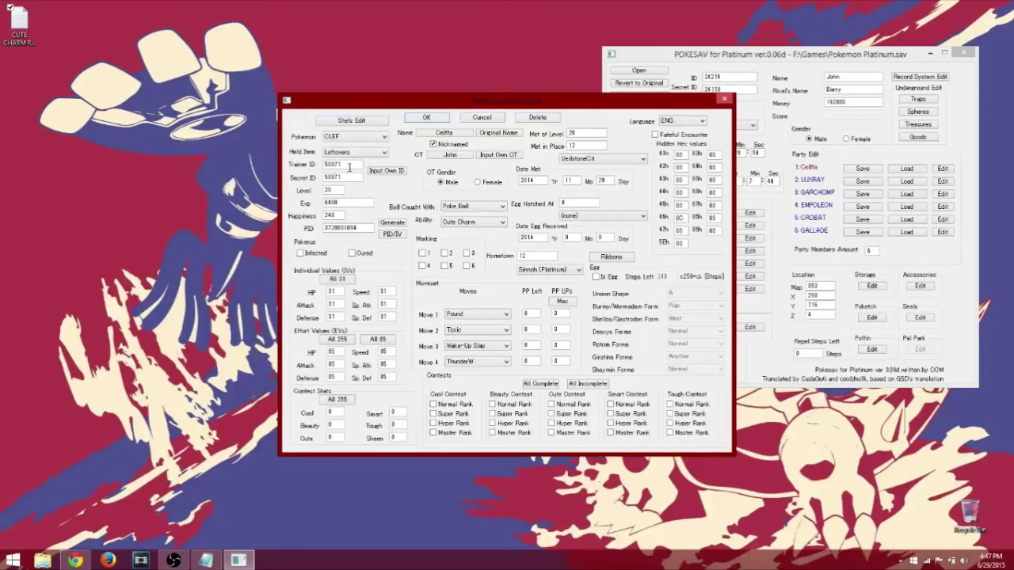
- Review Cleffa's Trainer ID, Secret ID and PID, confirm the edits, and recentre the main window
double_click(349, 163)
key(ctrl+c)
key(Tab)
key(ctrl+v)
double_click(348, 228)
click(426, 118)
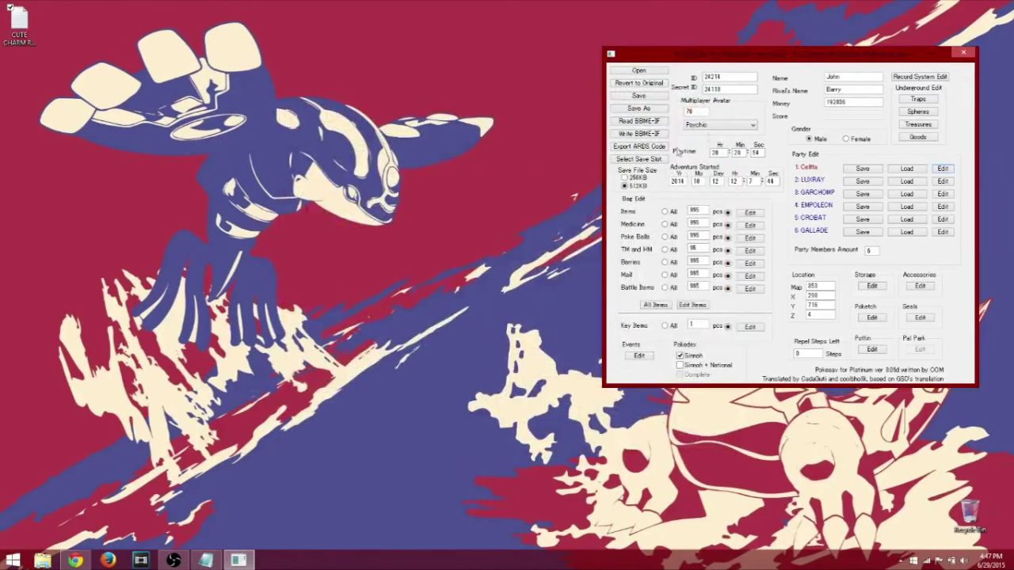
drag(785, 59, 551, 78)
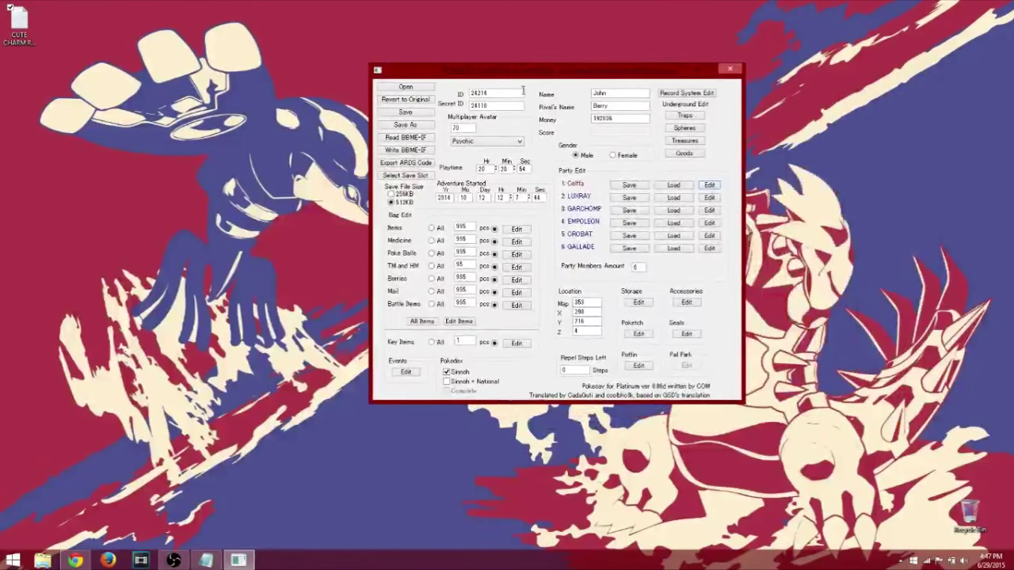
- Check the save's Trainer ID and Secret ID values in the main window
double_click(491, 94)
click(495, 105)
double_click(494, 105)
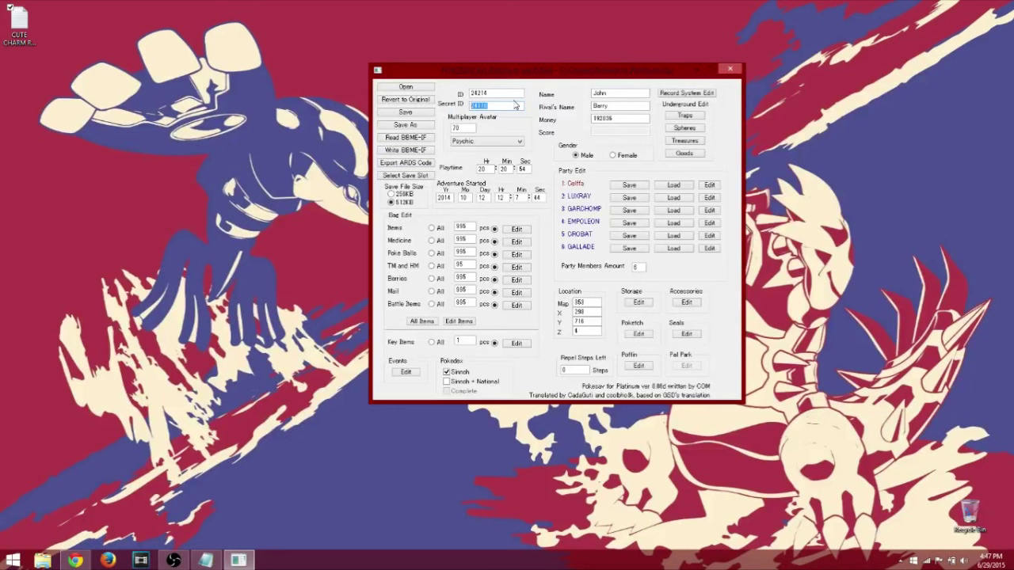
click(515, 104)
- Save the edited file over Pokemon Platinum.sav in F:\Games, confirming the replacement
click(422, 124)
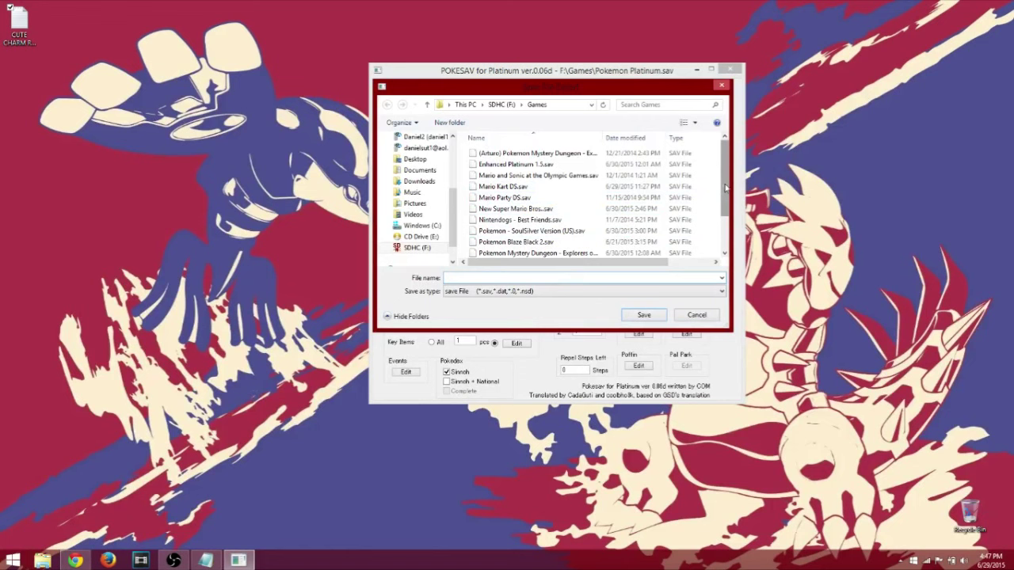
scroll(709, 198, down, 3)
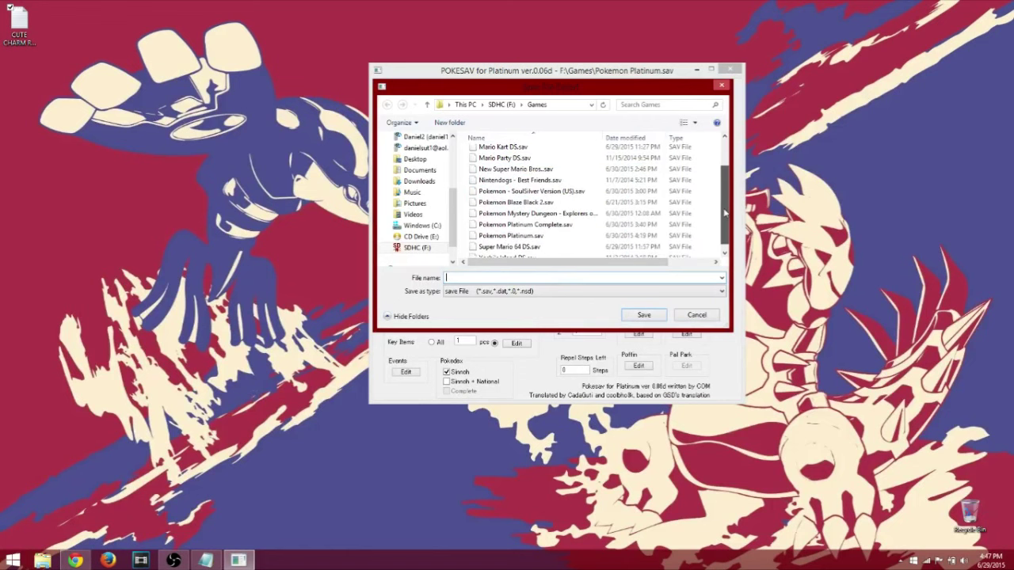
double_click(586, 230)
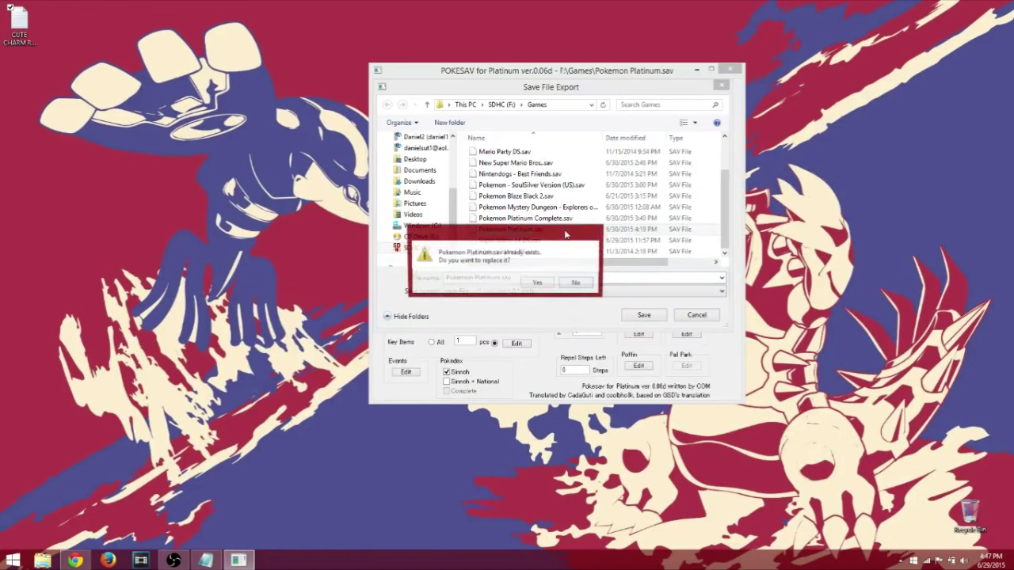
click(542, 283)
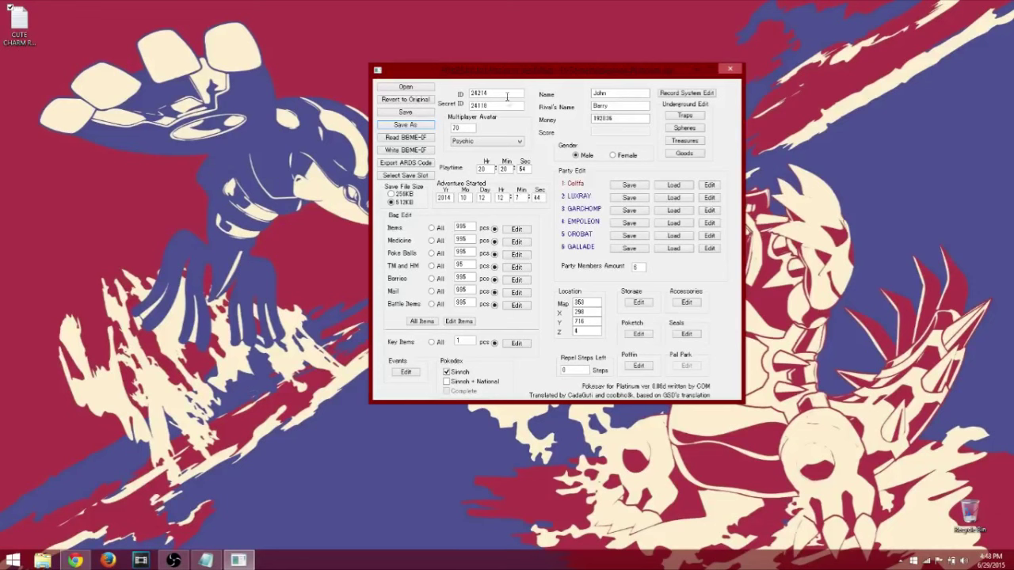
- Overwrite Pokemon Platinum.sav in Games with the edited save again, then close PokeSav
drag(507, 96, 463, 96)
click(406, 125)
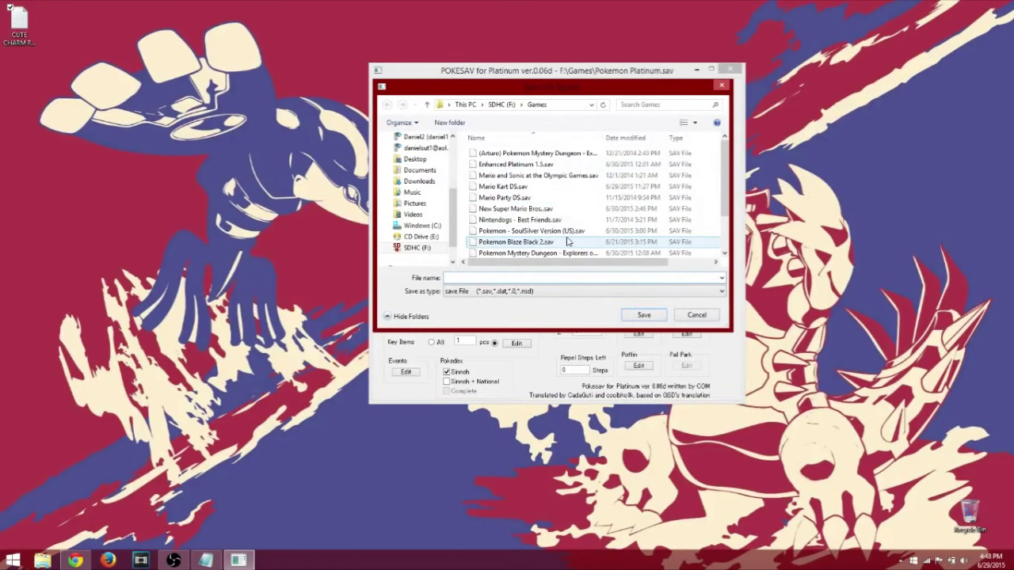
scroll(716, 204, down, 2)
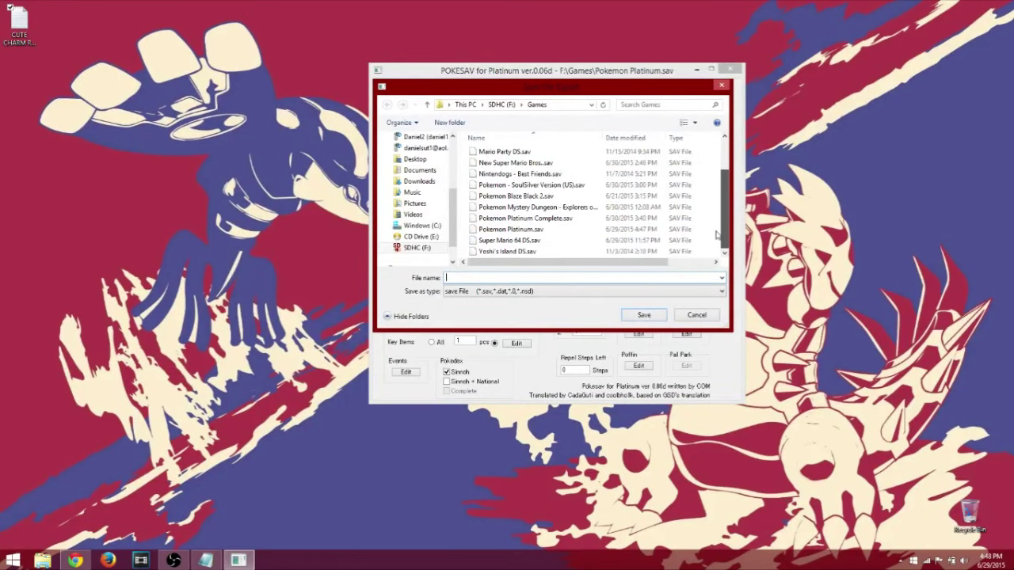
double_click(552, 229)
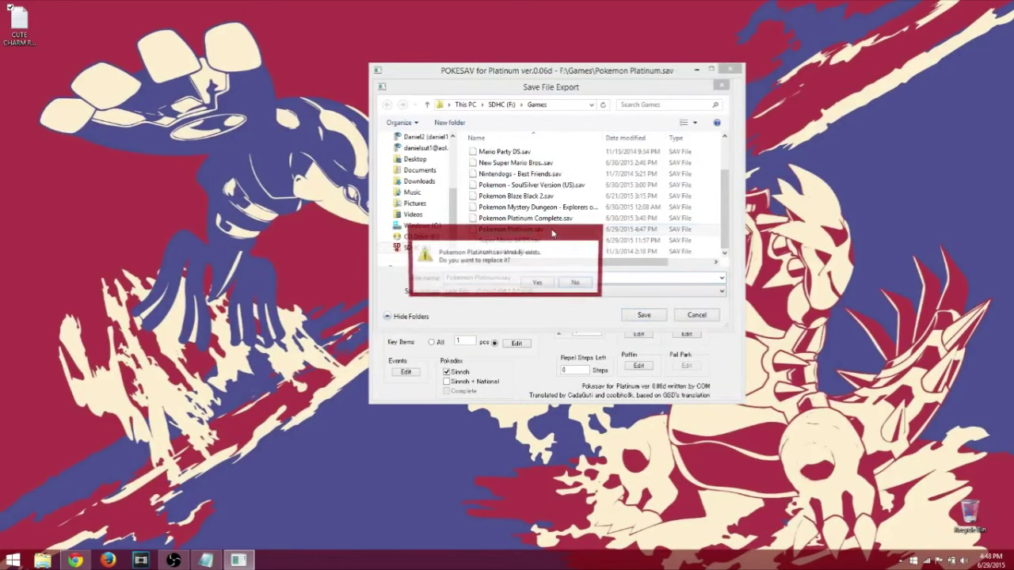
click(538, 283)
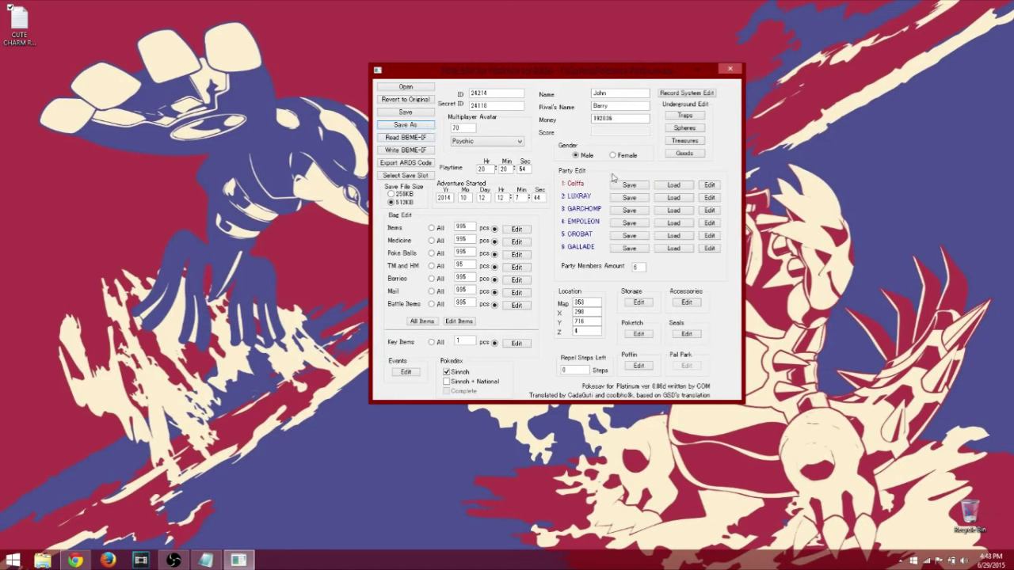
click(733, 69)
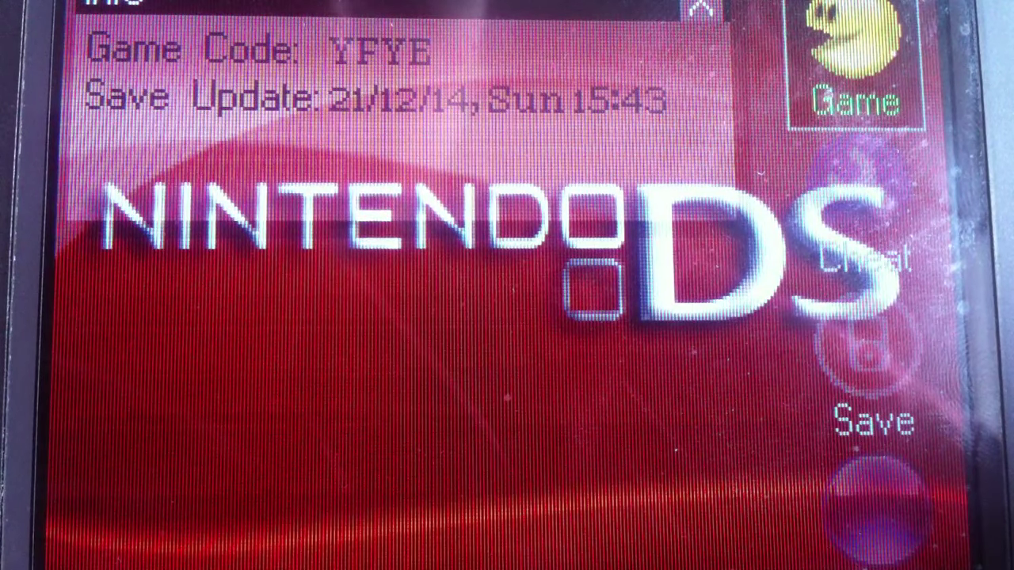
- Check the games' save dates on the card, then return to the Games file list
key(Down)
key(Down)
key(Down)
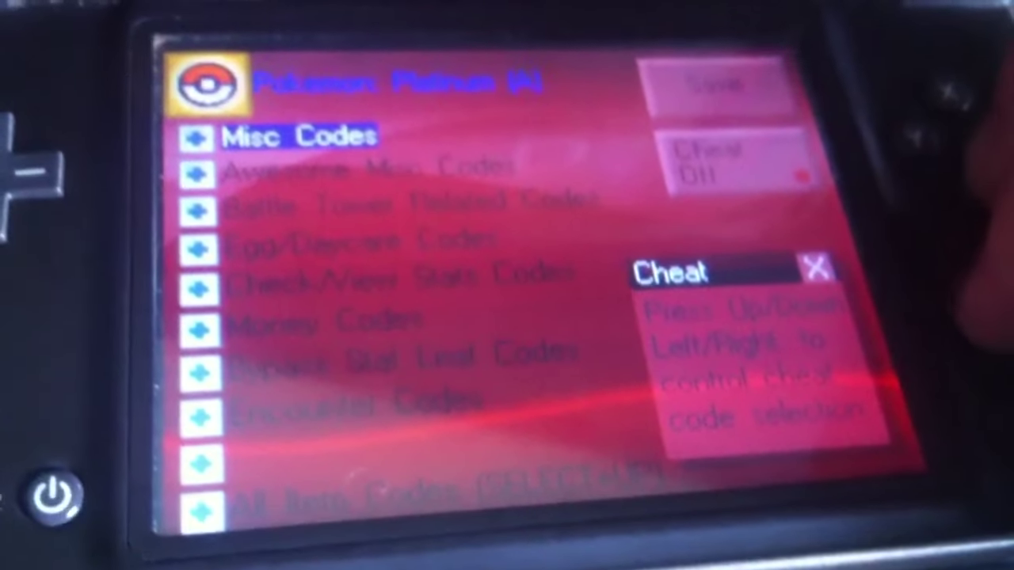
key(Escape)
key(Escape)
key(Escape)
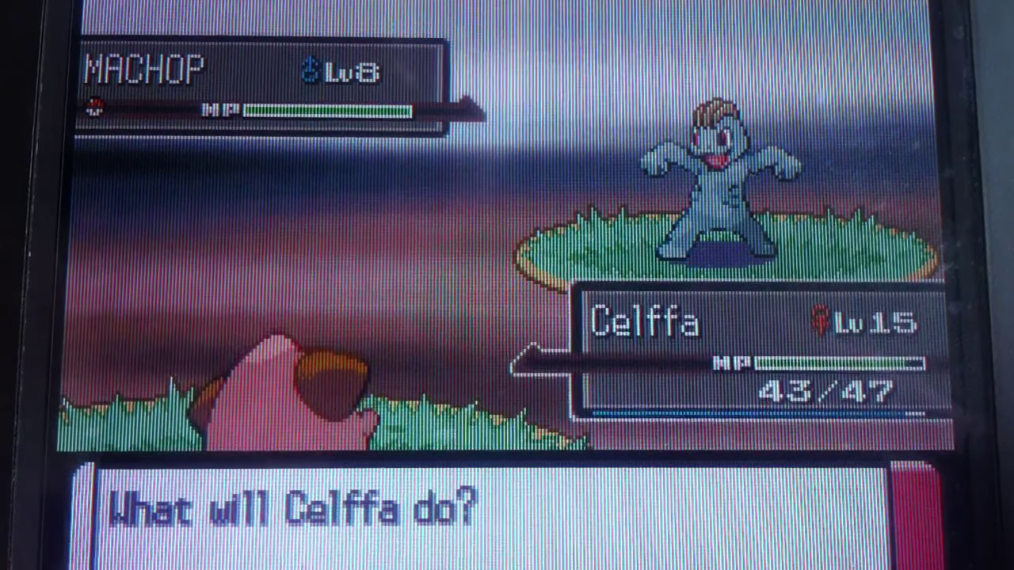
- Run from the wild Machop, walk across the area, and bring up Crobat's party options
key(Return)
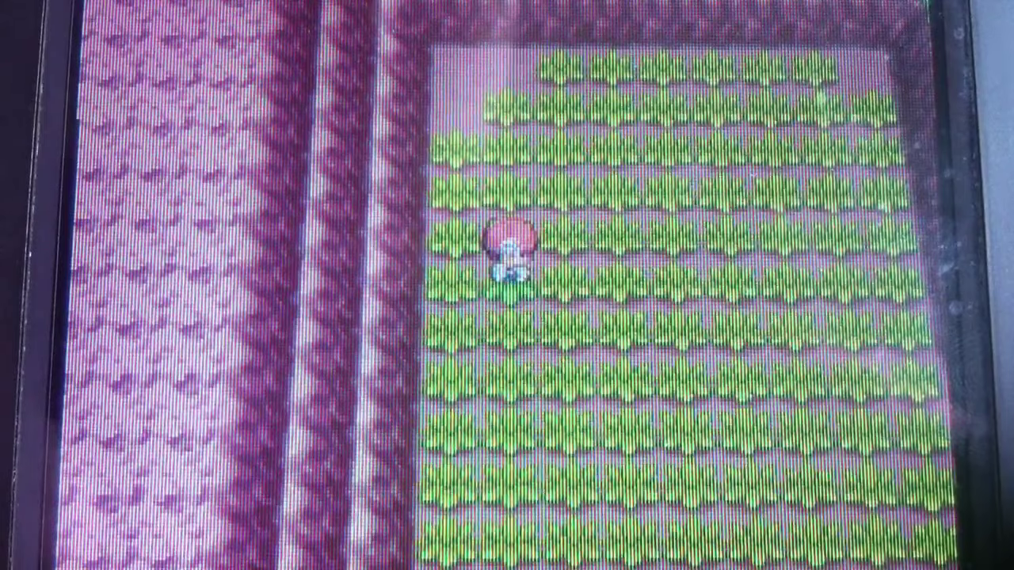
key(Right)
key(Right)
key(Right)
key(Right)
key(Right)
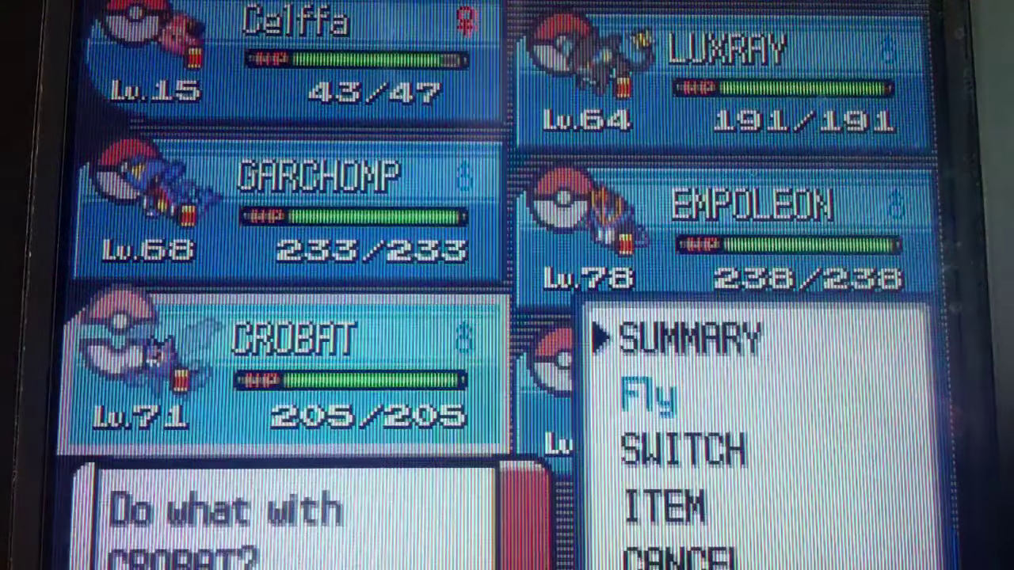
key(Down)
key(a)
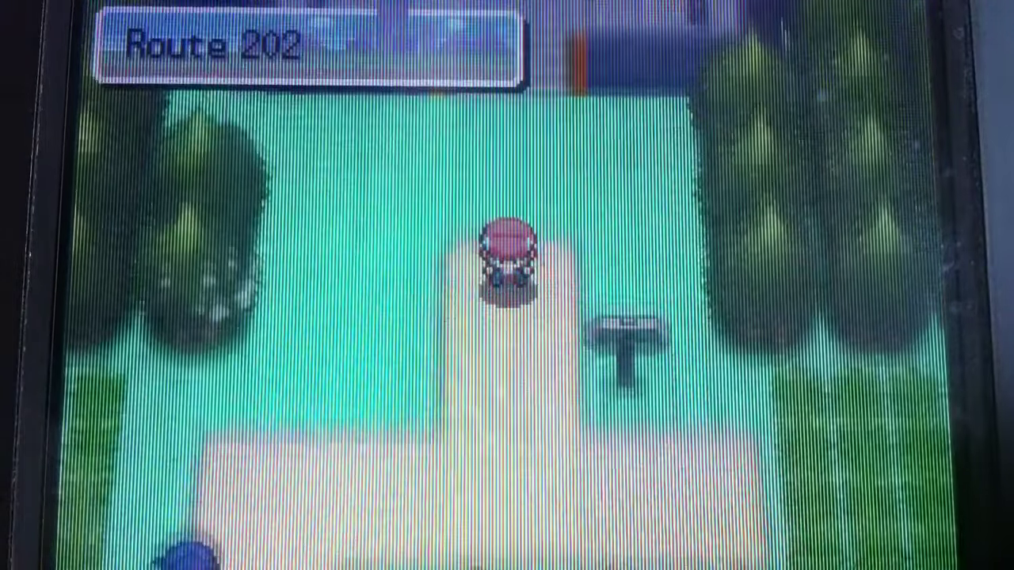
- Fly to Jubilife City with Crobat and walk onto Route 202 into a wild Shinx battle
key(Right)
key(Right)
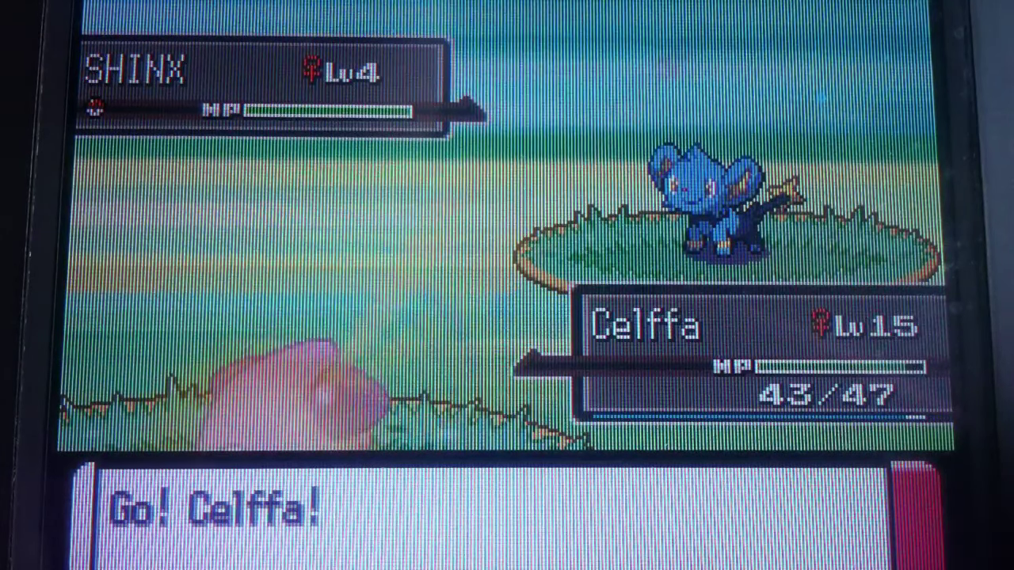
- Flee the female Shinx, then catch a male Lv 3 Shinx with a Poké Ball
key(Return)
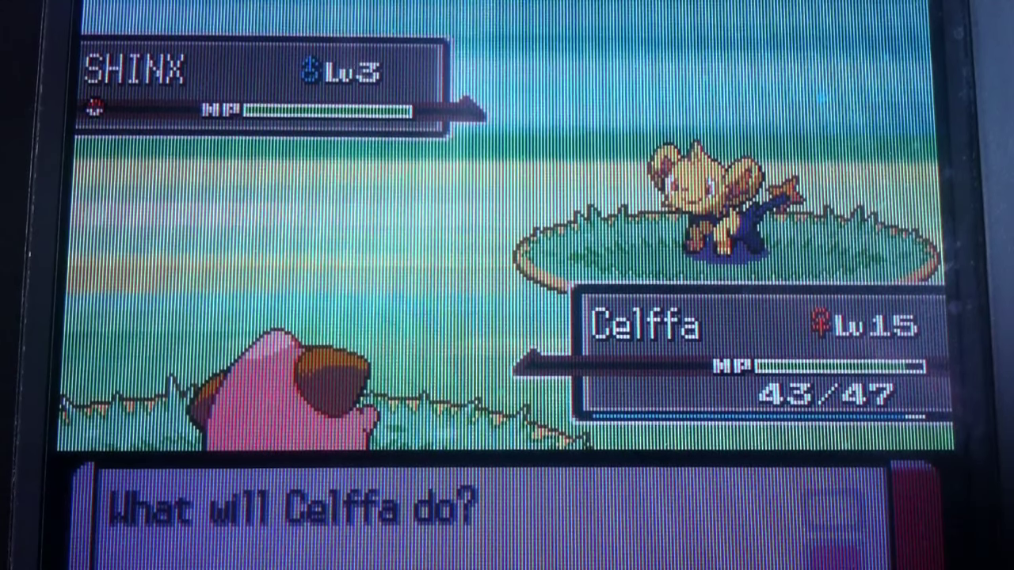
key(Return)
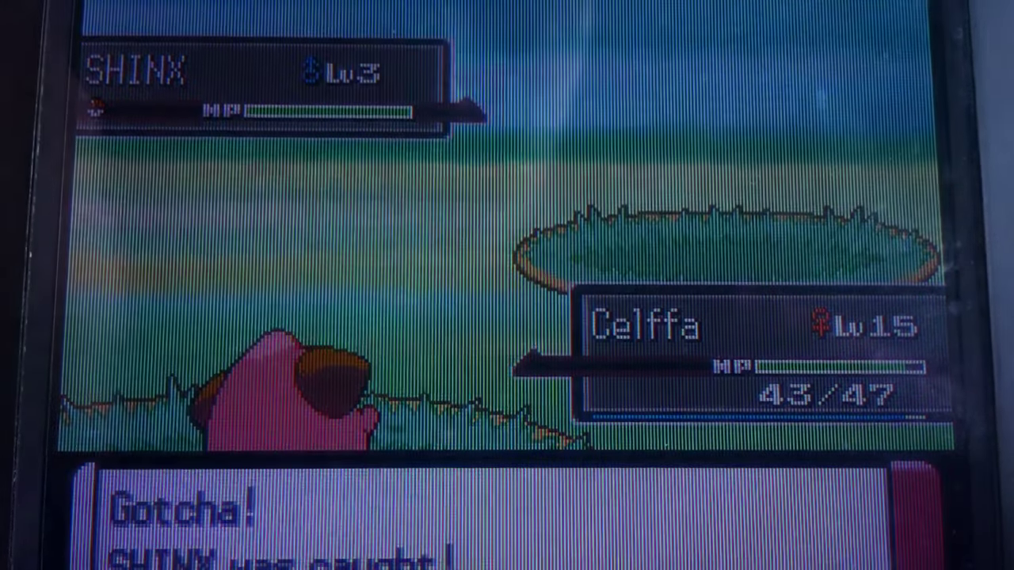
key(a)
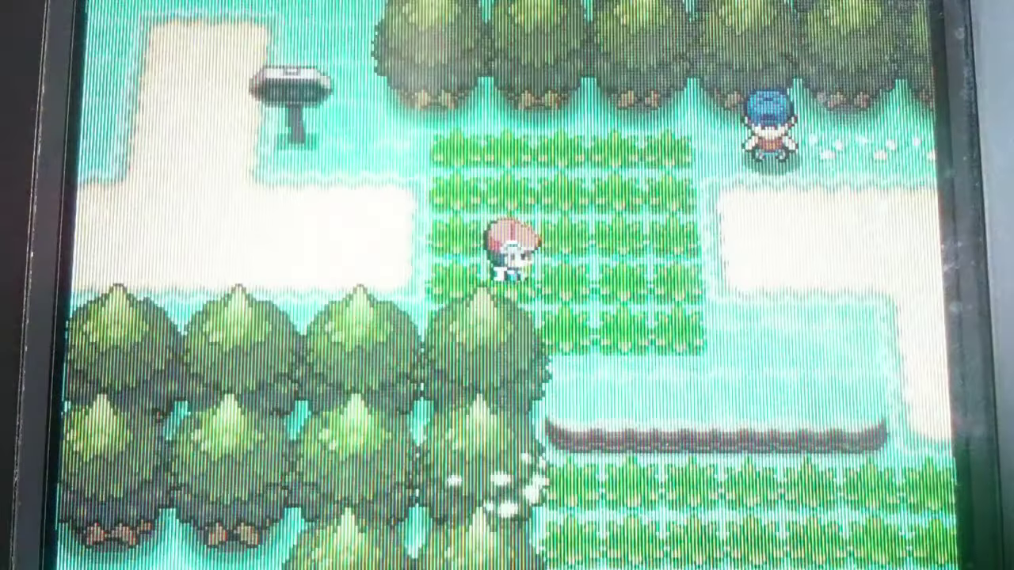
- Open the Pokémon Center PC storage on Box 1 and pick the caught Shinx
key(x)
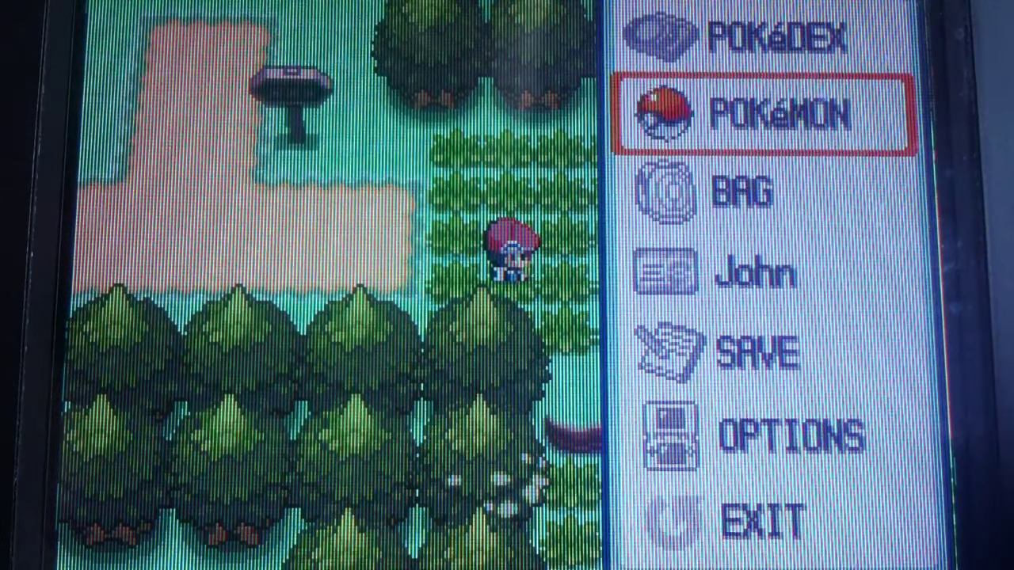
key(b)
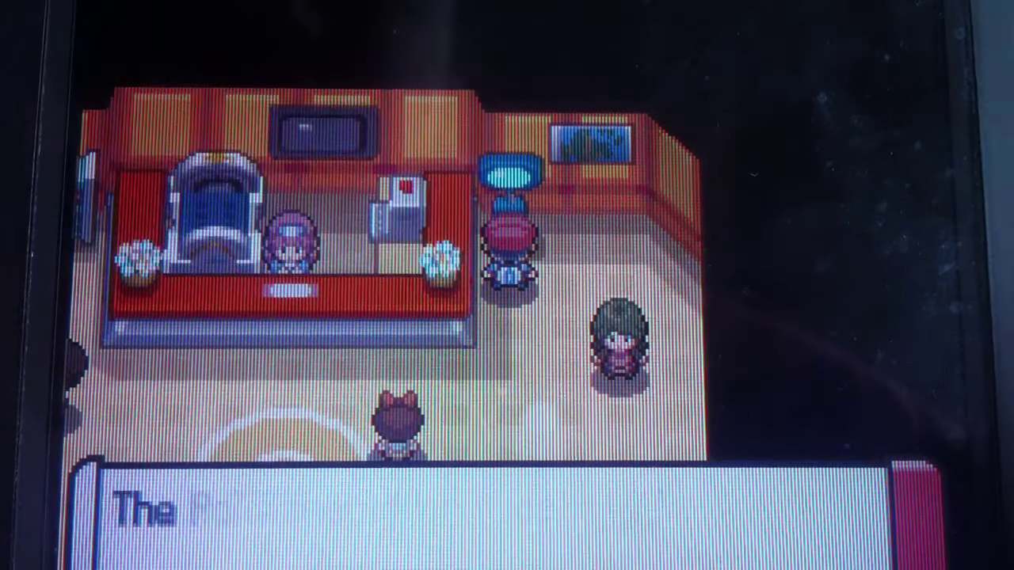
key(Return)
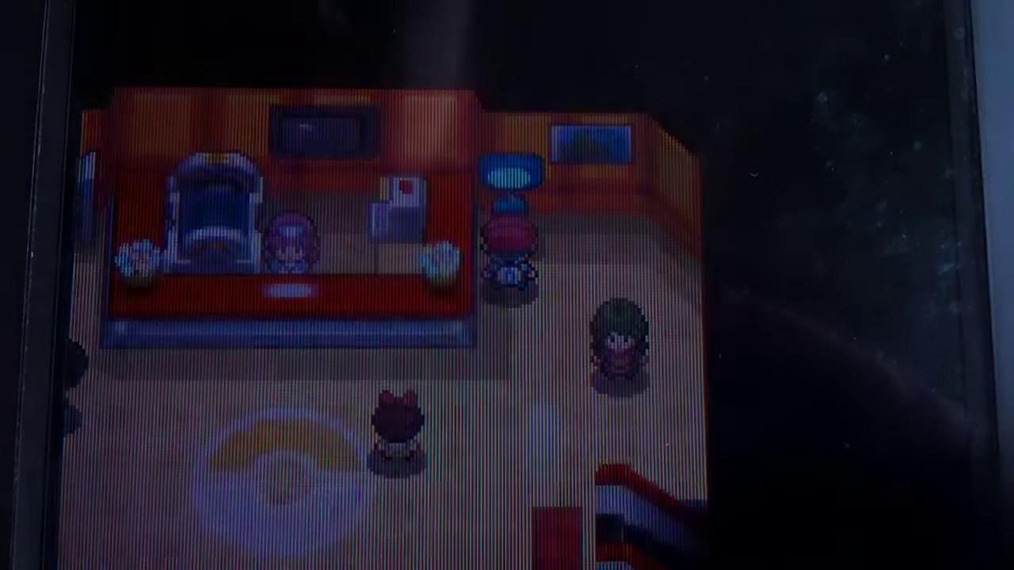
key(Down)
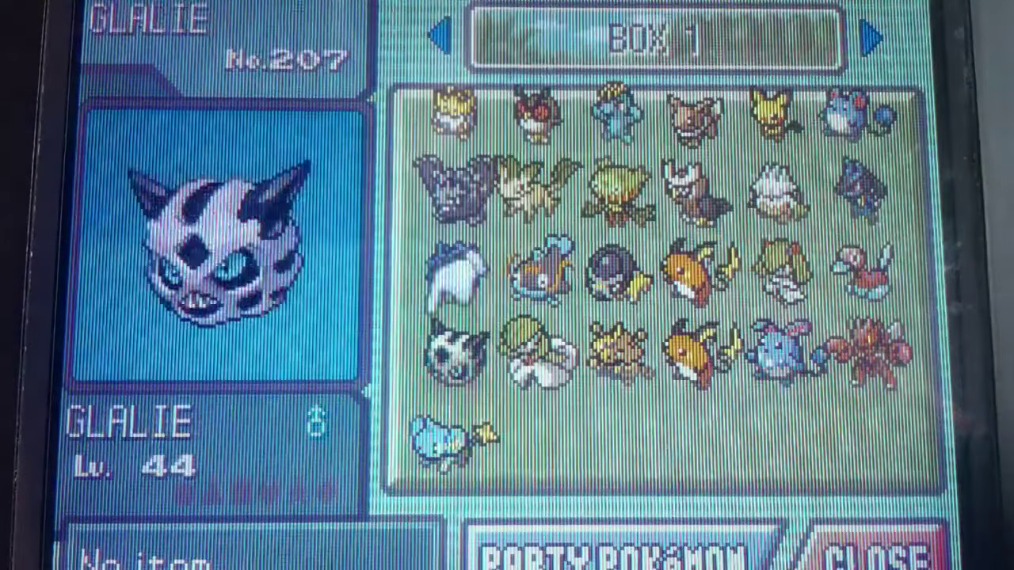